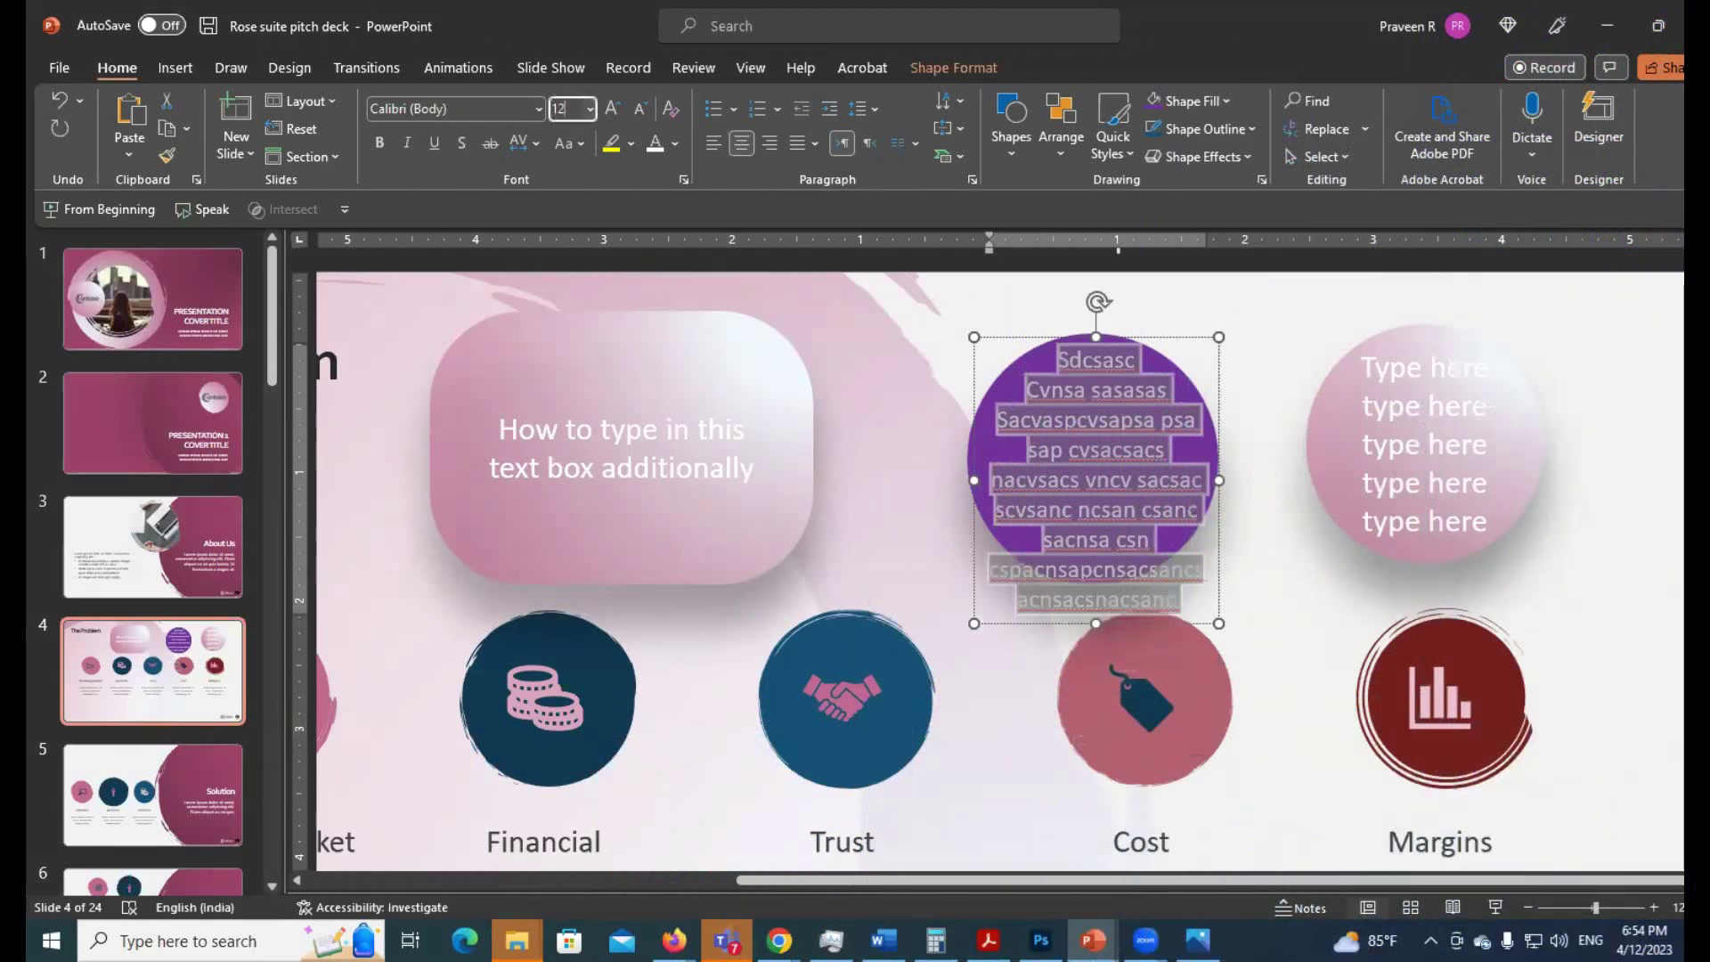
Shrink the circle's font and put 'cspacnsapc' on its own line so the text wraps inside the purple circle
key("Return")
key("Escape")
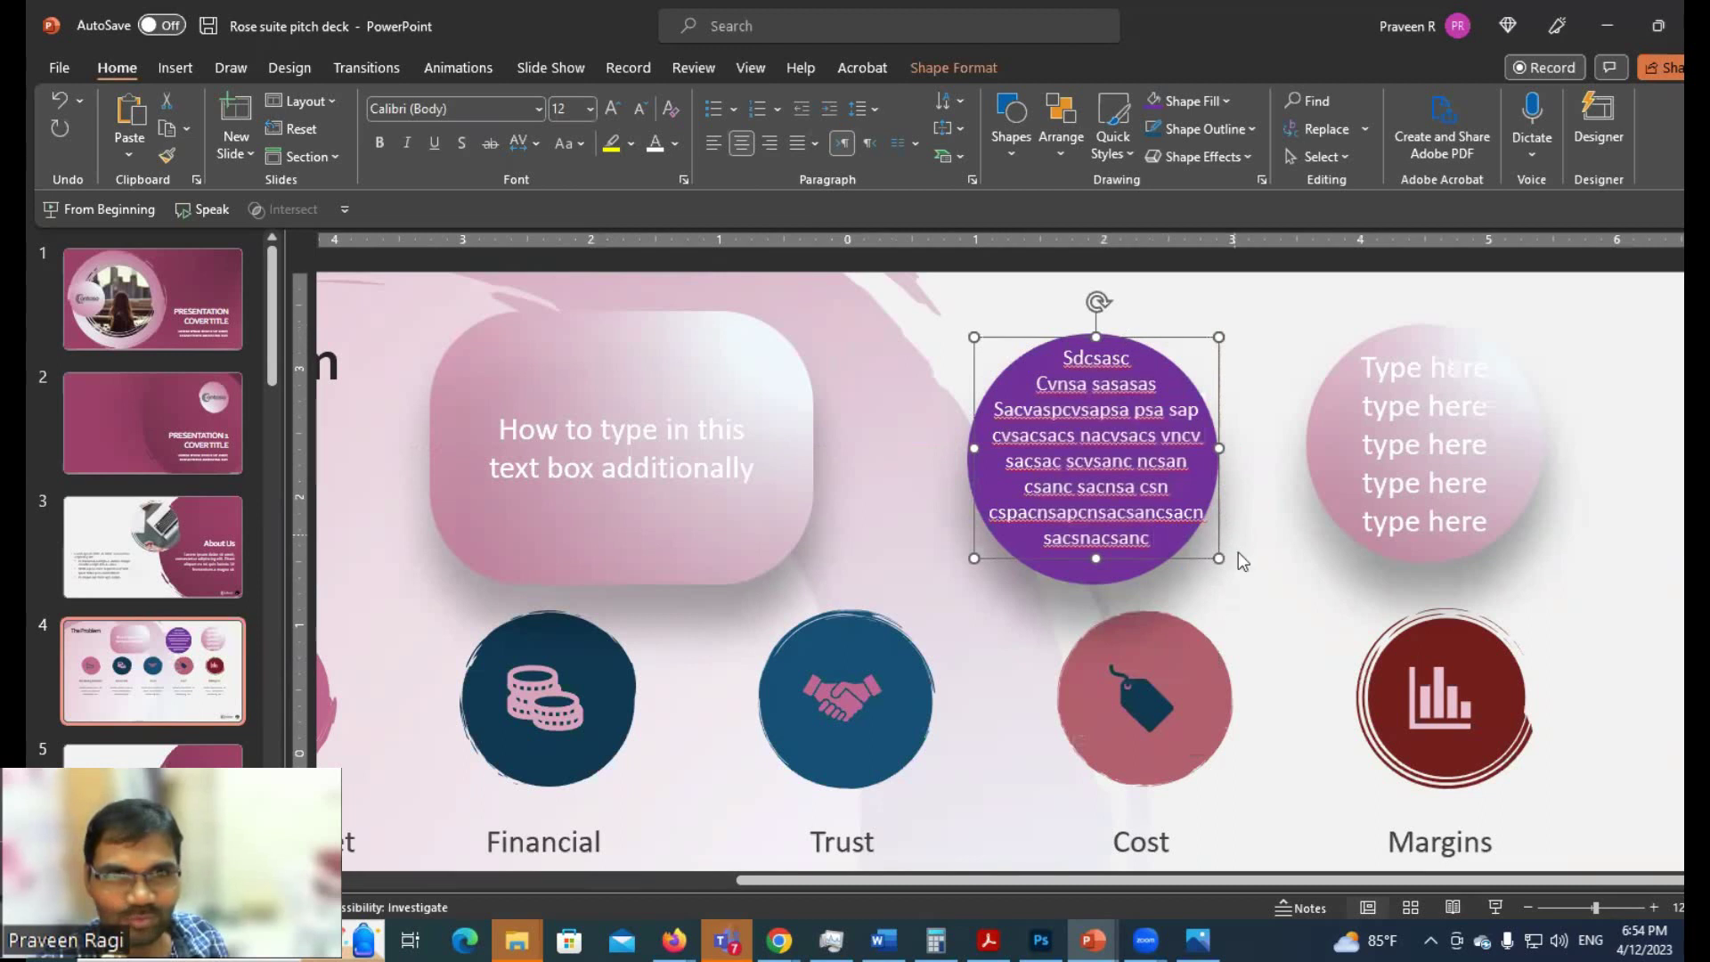
left_click(1091, 511)
key("Return")
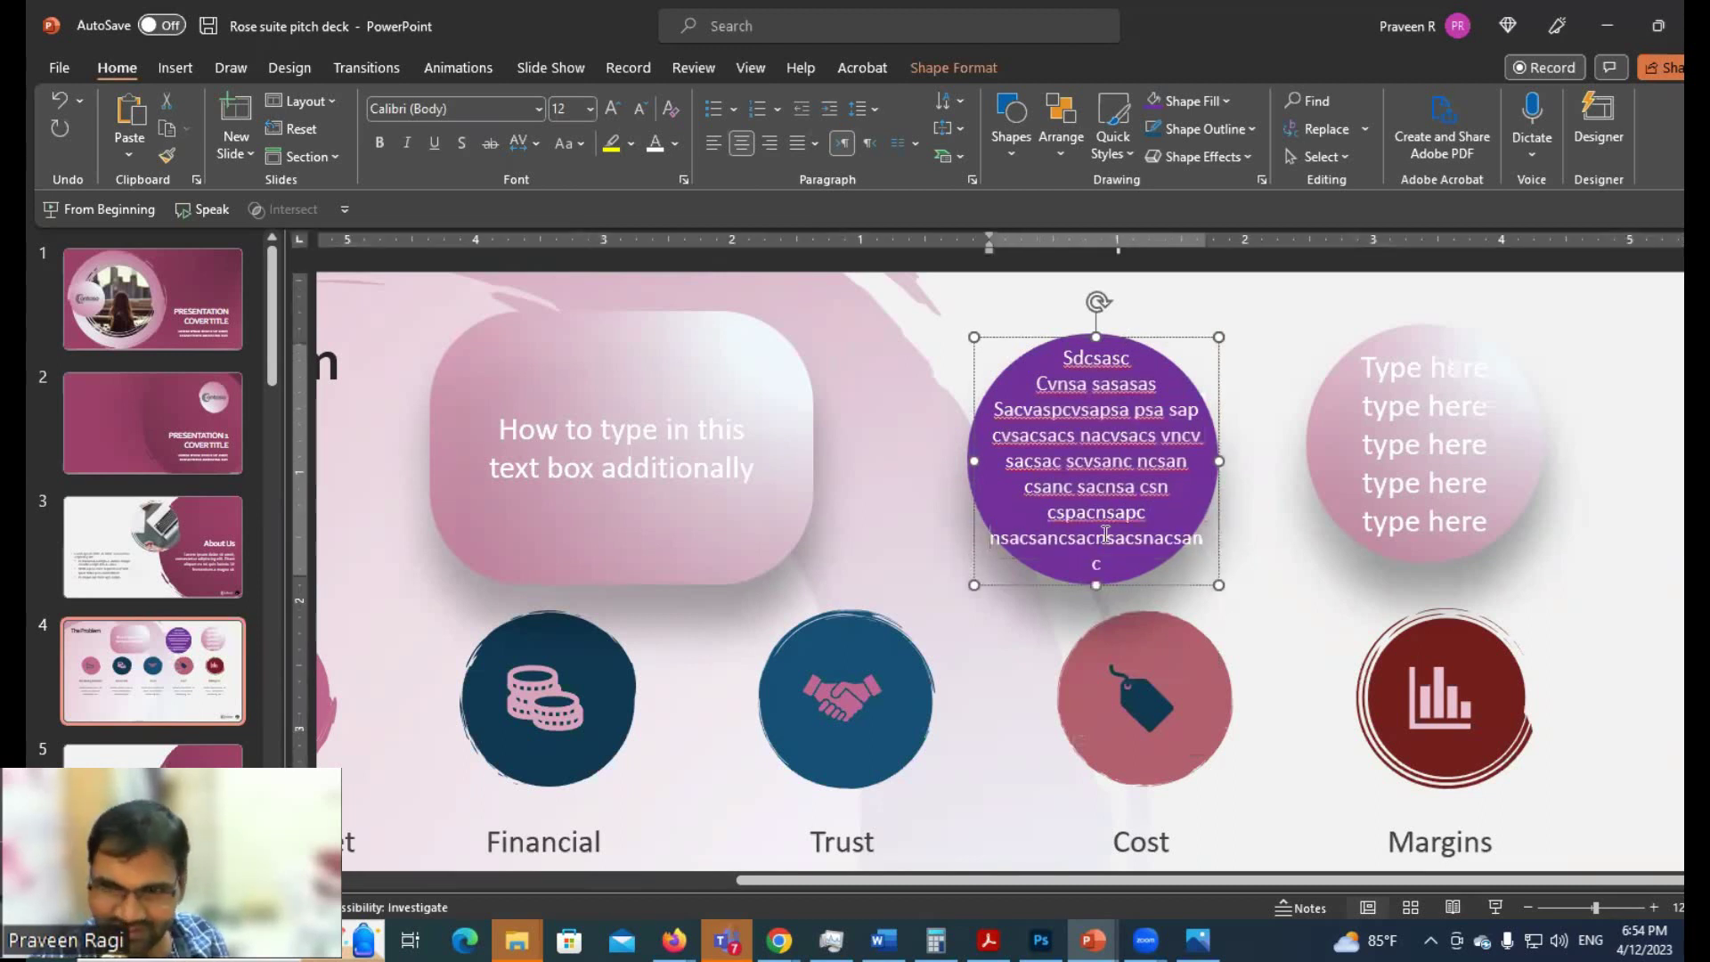
key("Escape")
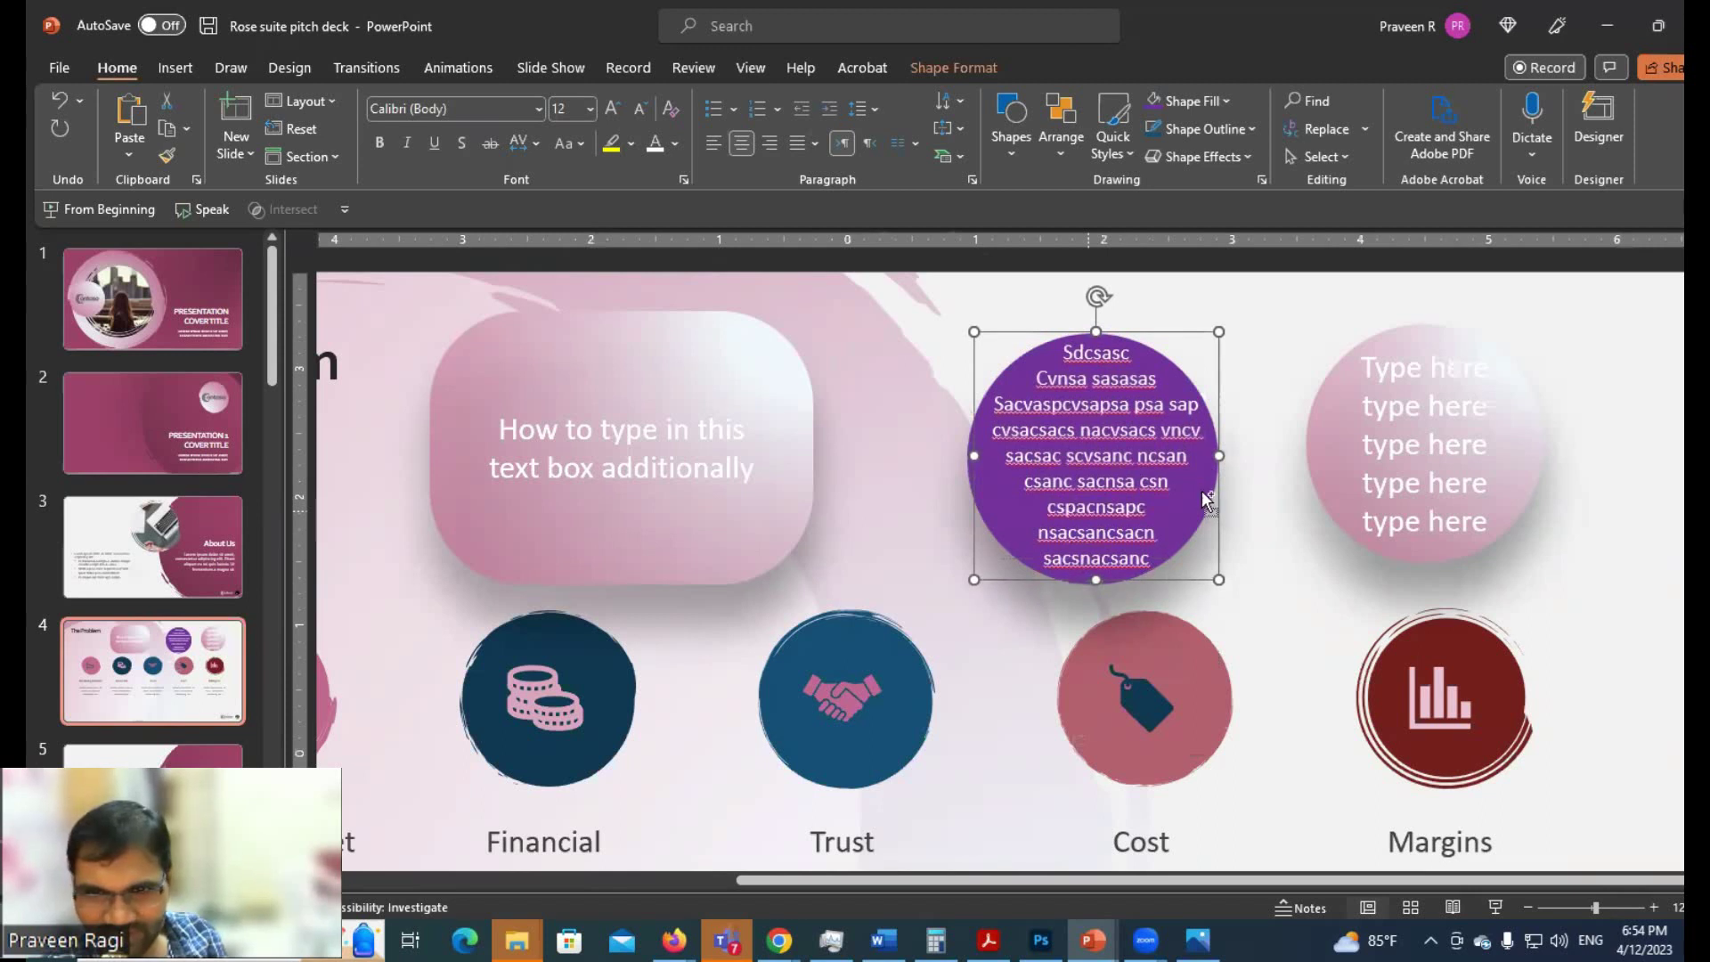
scroll(1682, 524, "down", 5)
key("Escape")
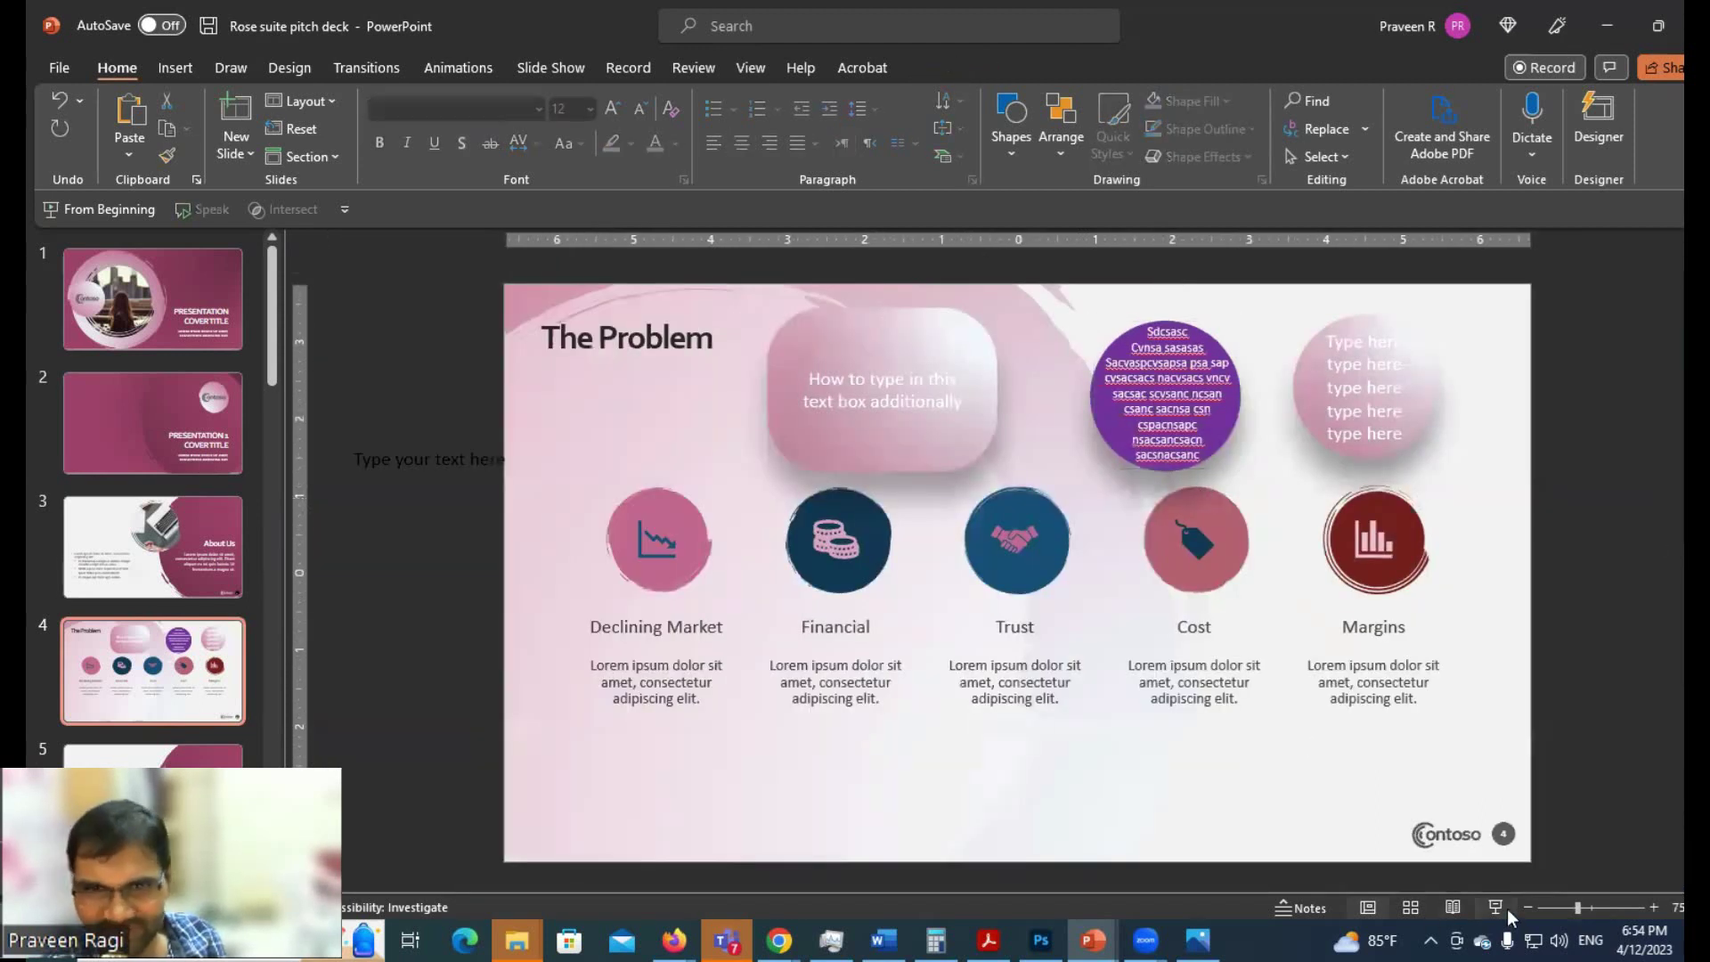
Start the slide show from slide 4 with Presenter View and Slide Show swapped to show it full-screen here
left_click(1496, 907)
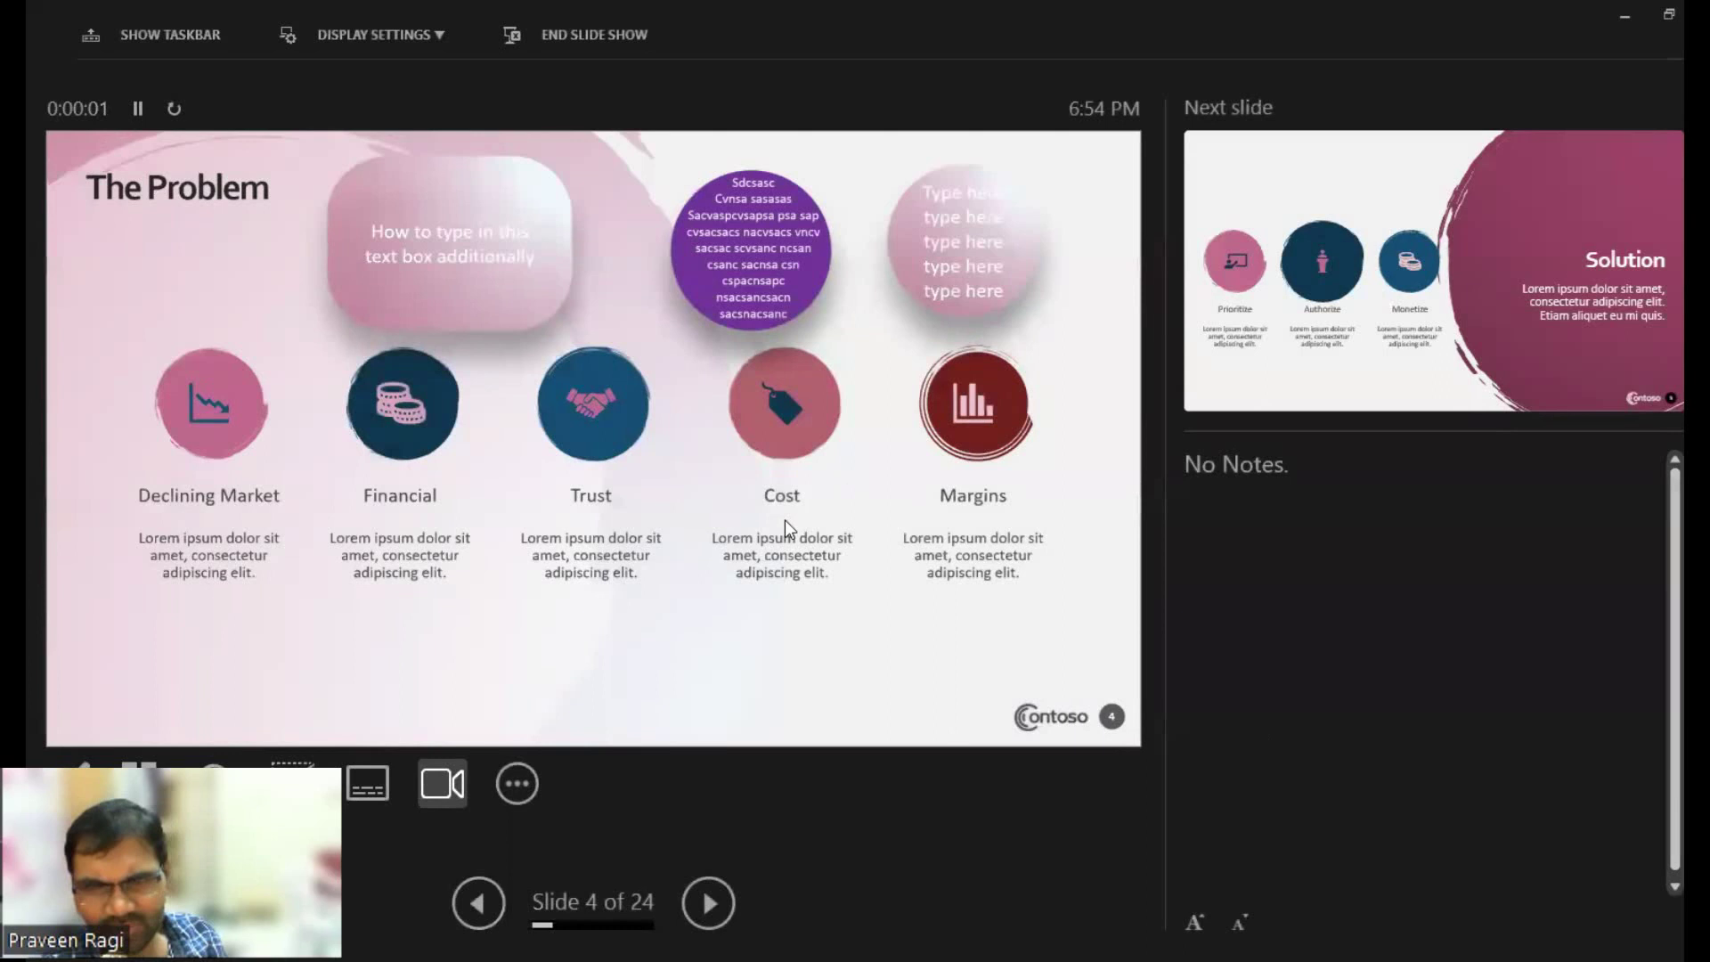
left_click(435, 41)
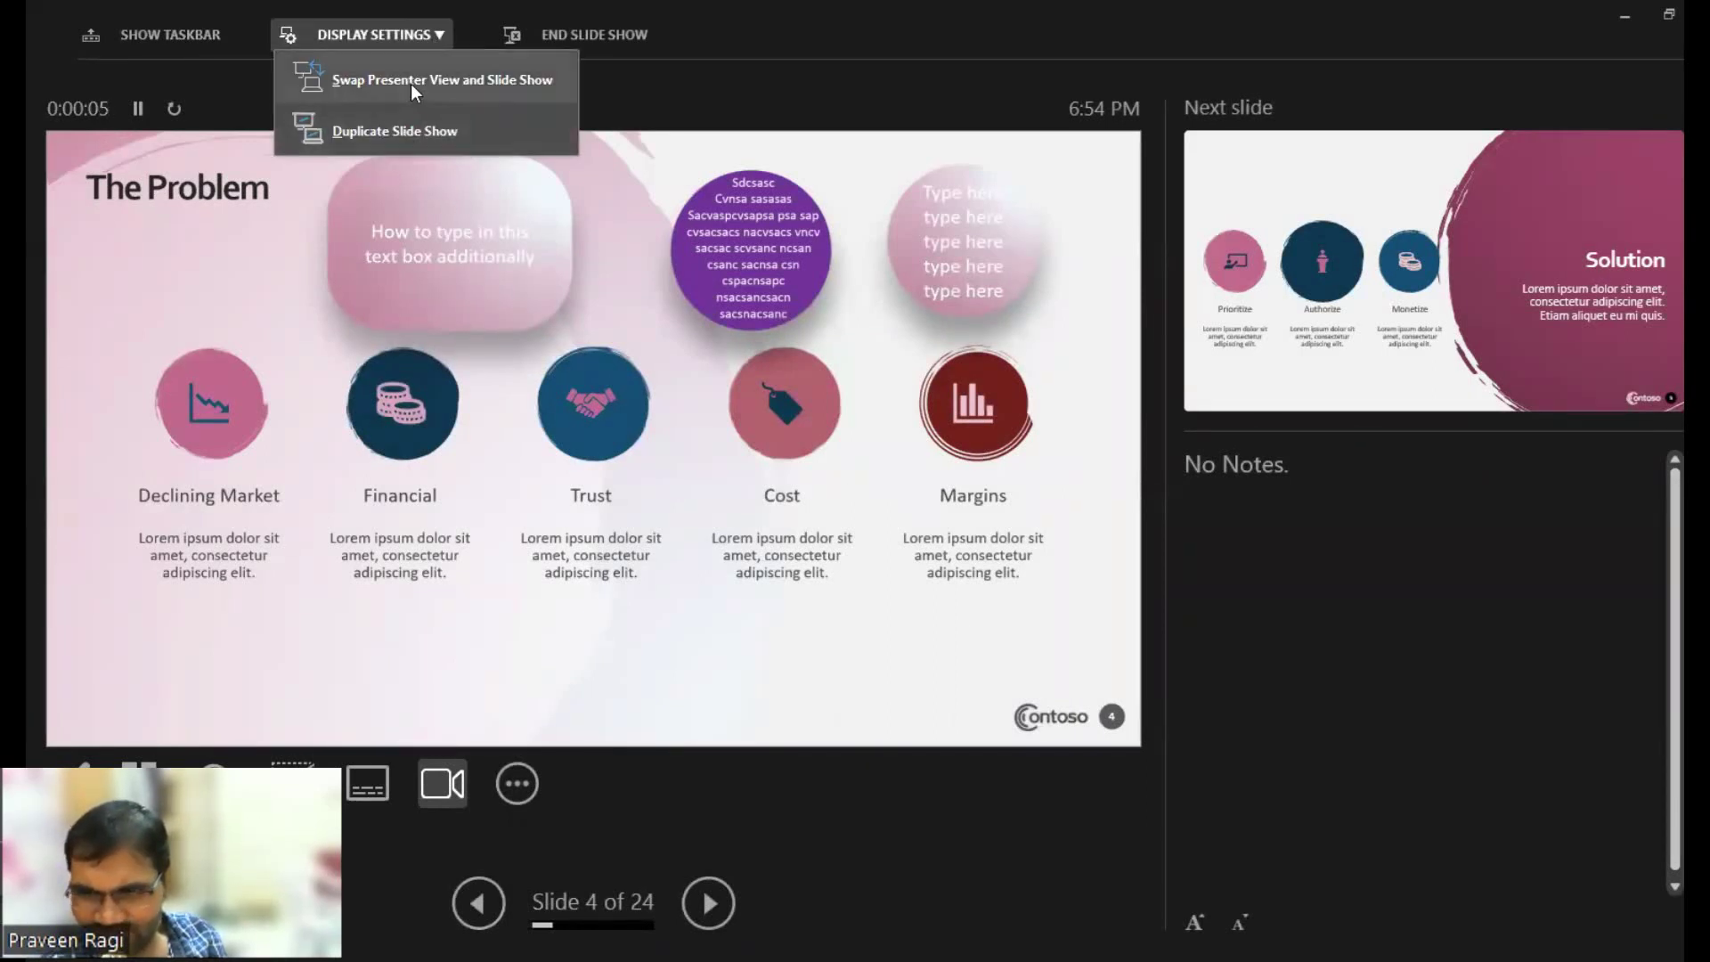
left_click(410, 83)
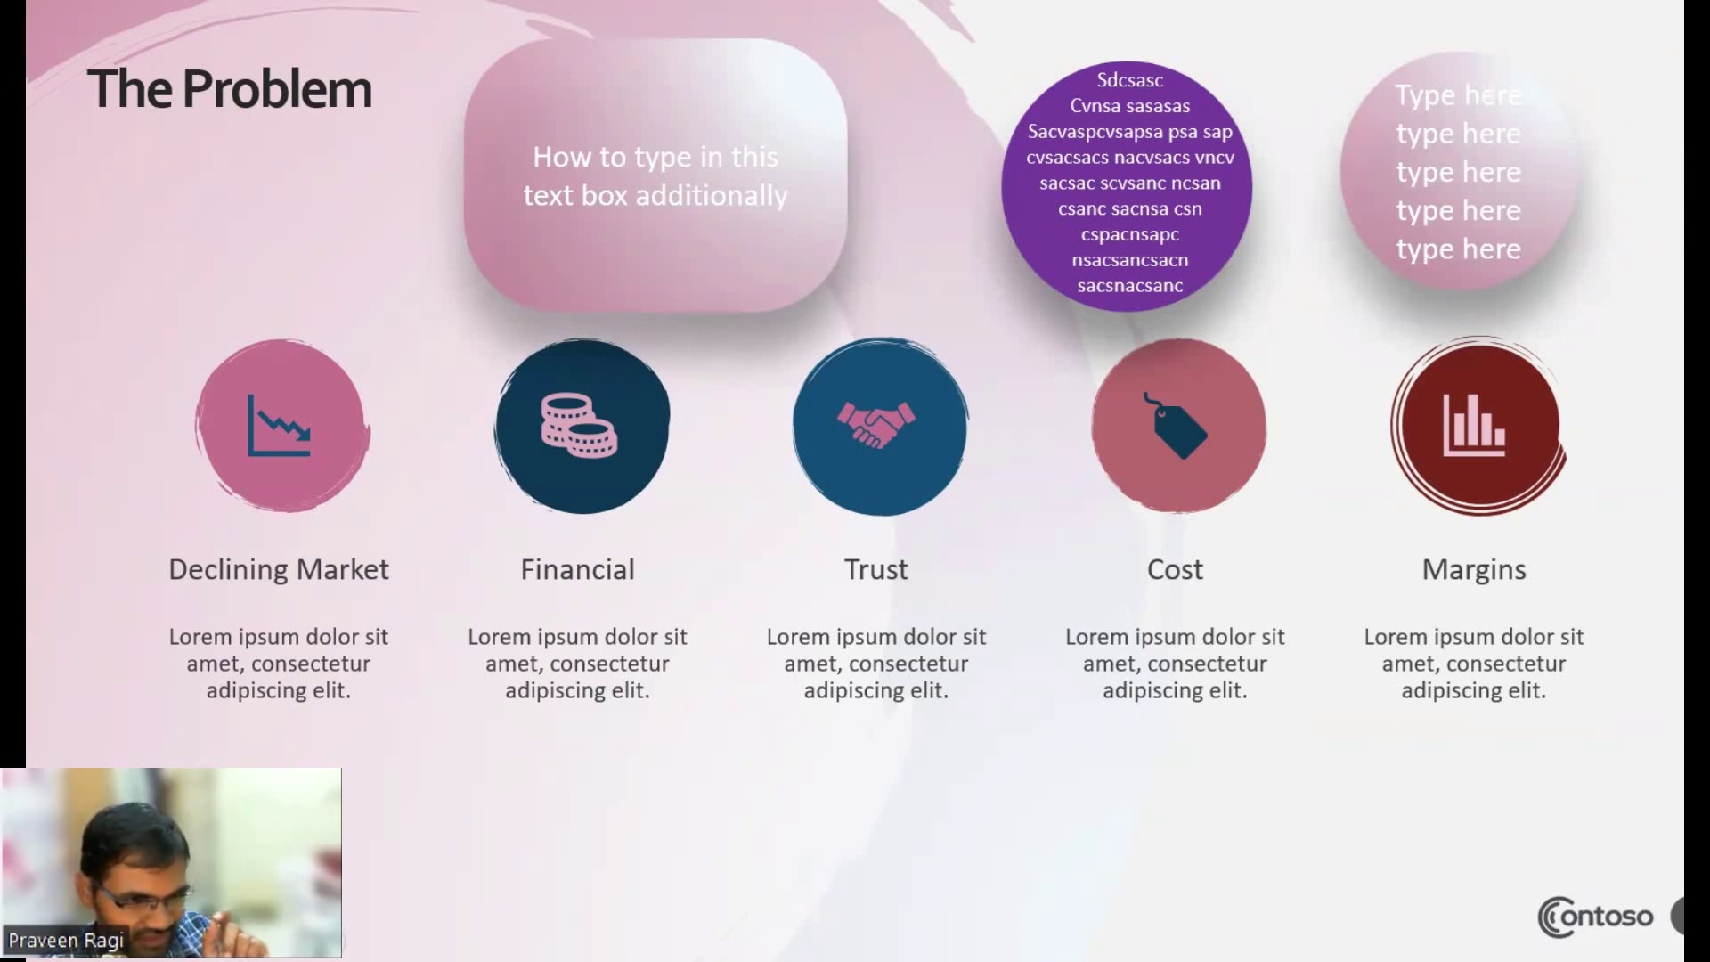
Zoom in on the purple circle, then on the Trust, Cost and Margins circles, then zoom back out
key("Print")
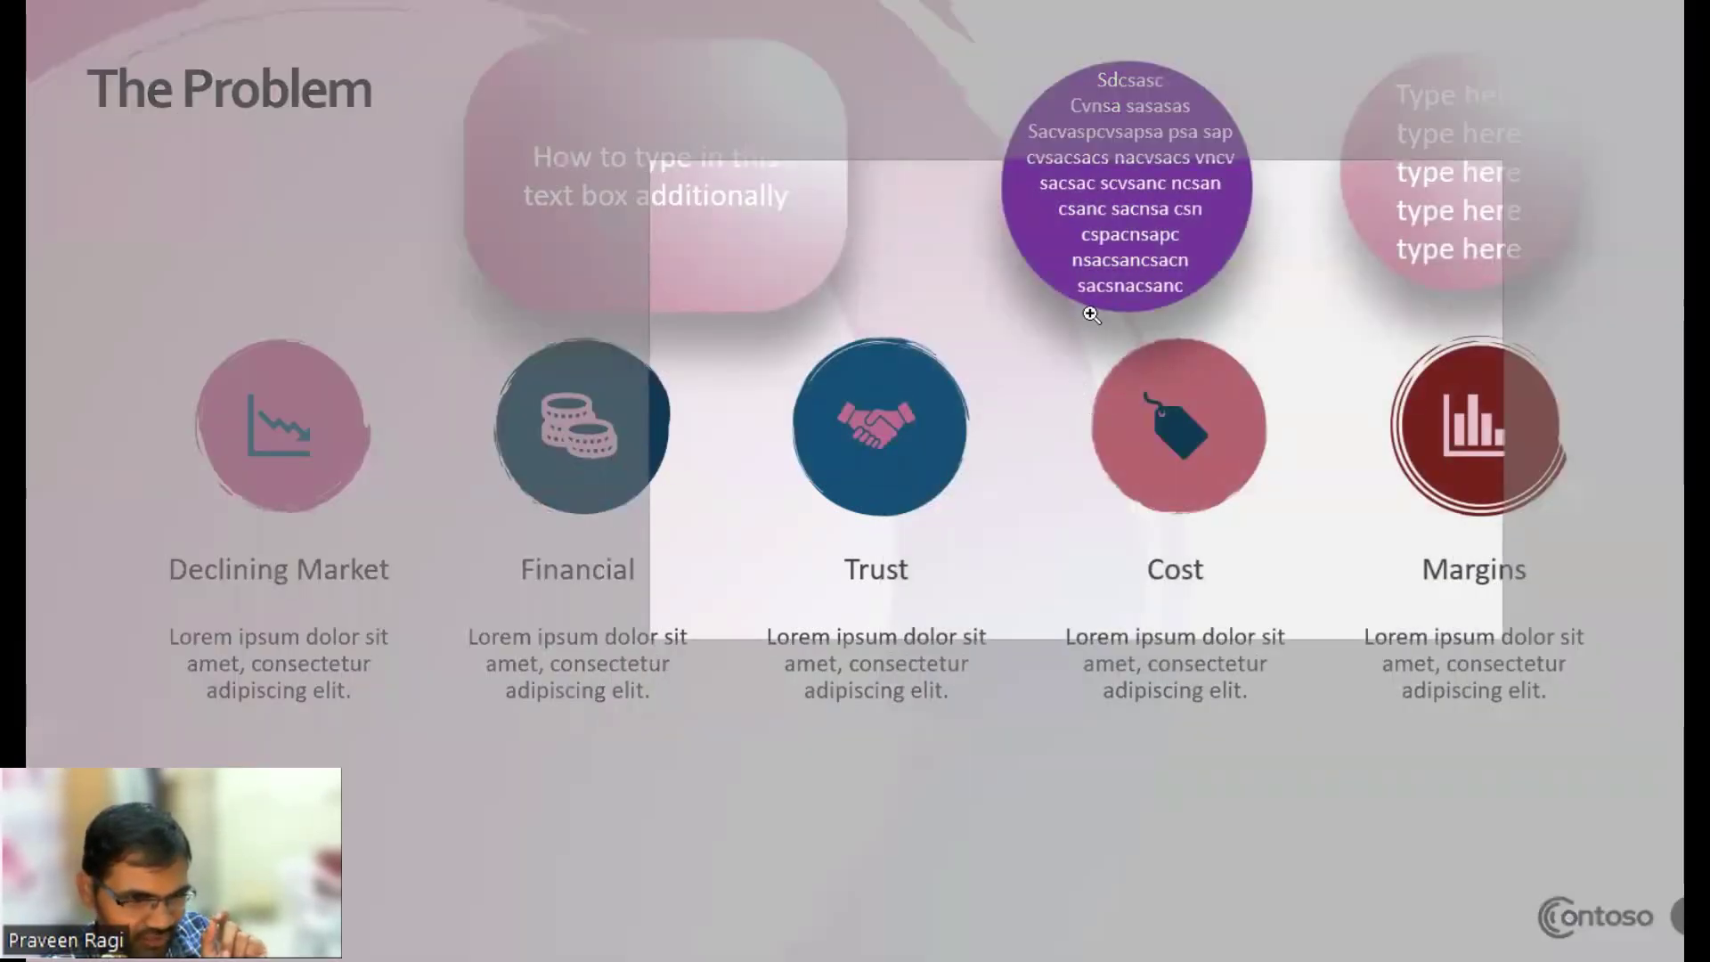
left_click(1113, 230)
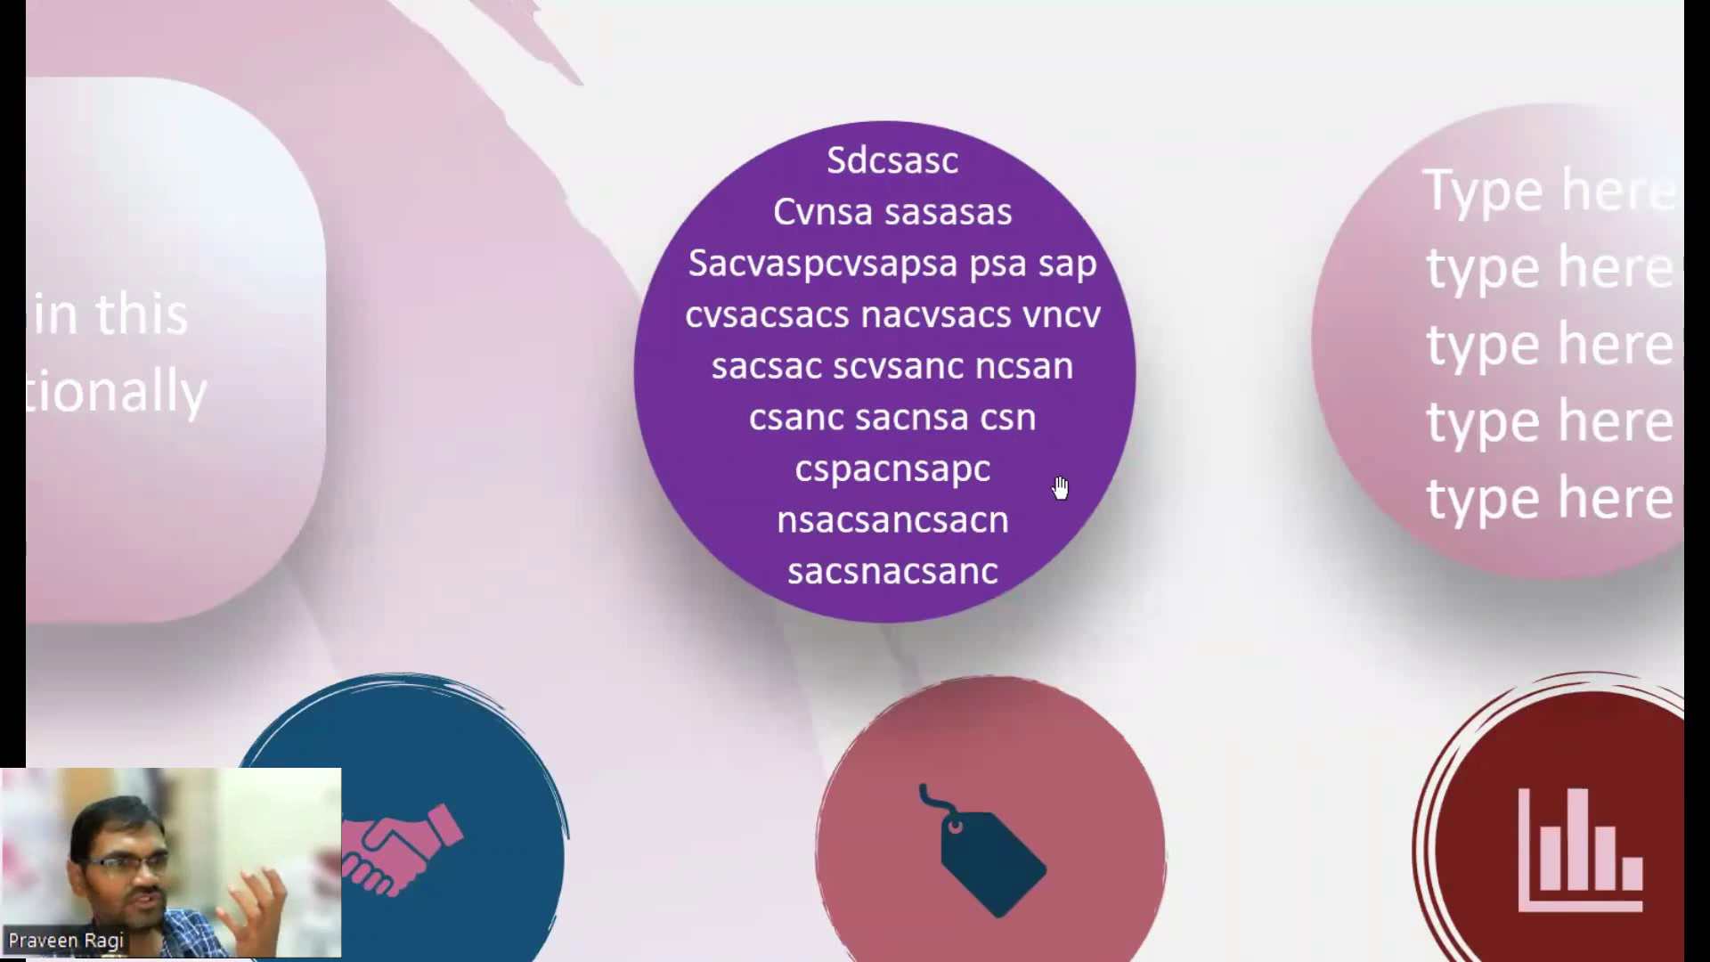
key("Right")
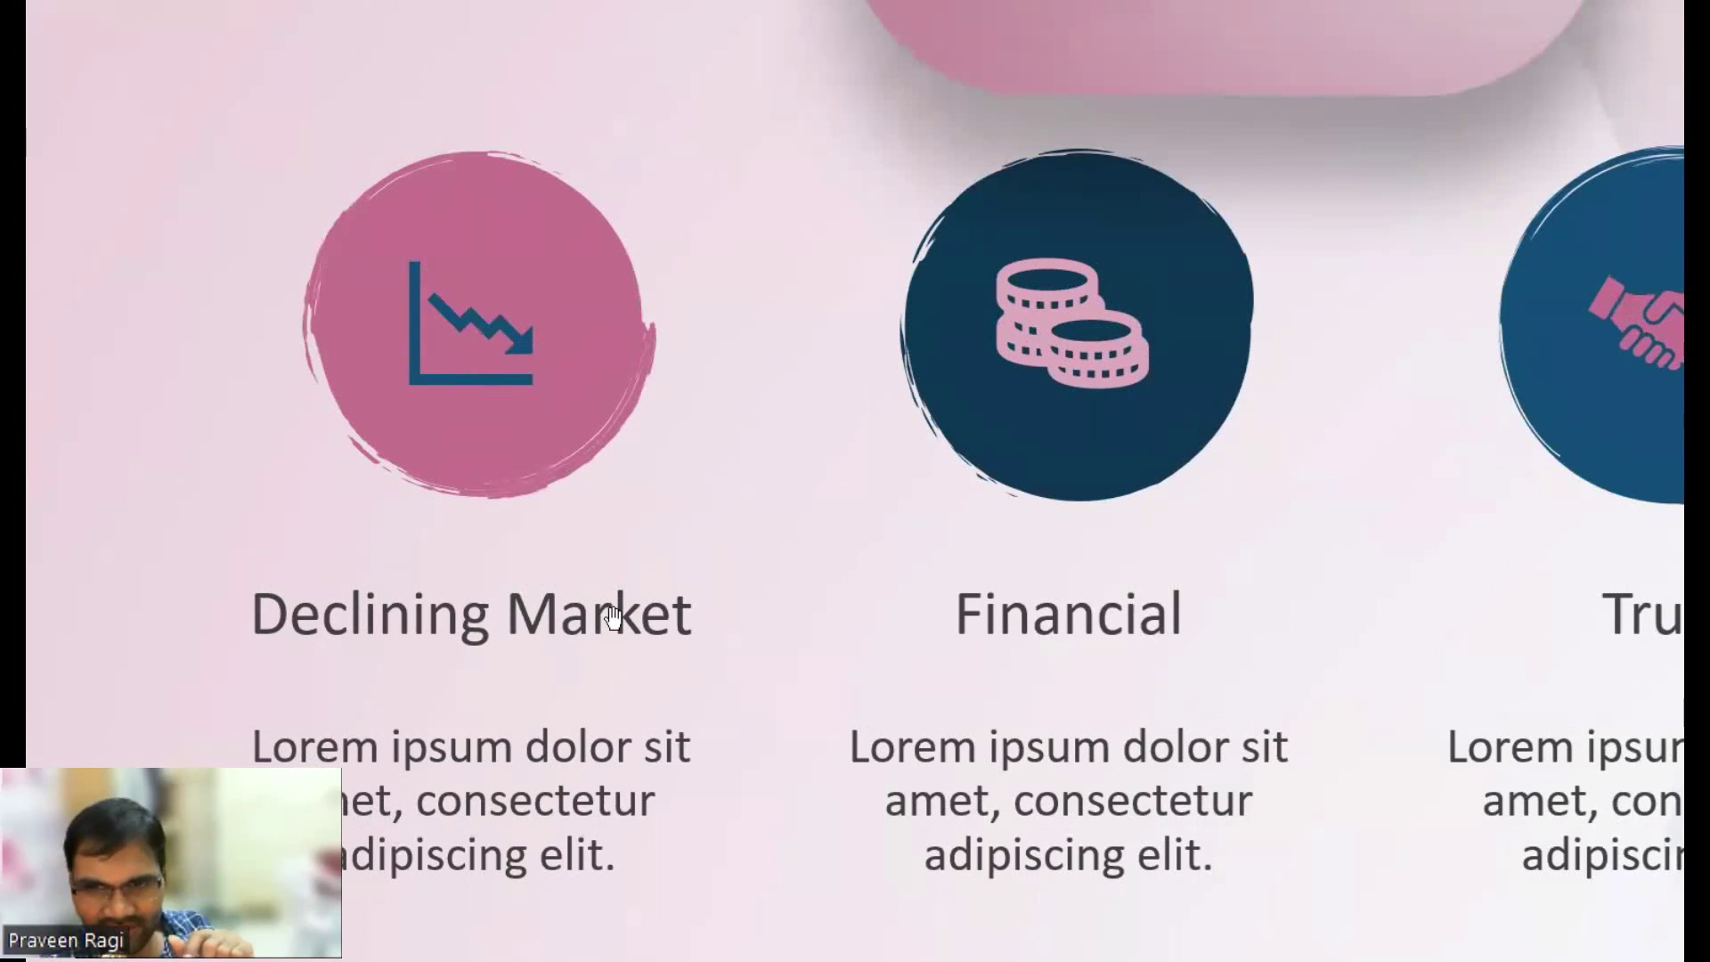
left_click(613, 612)
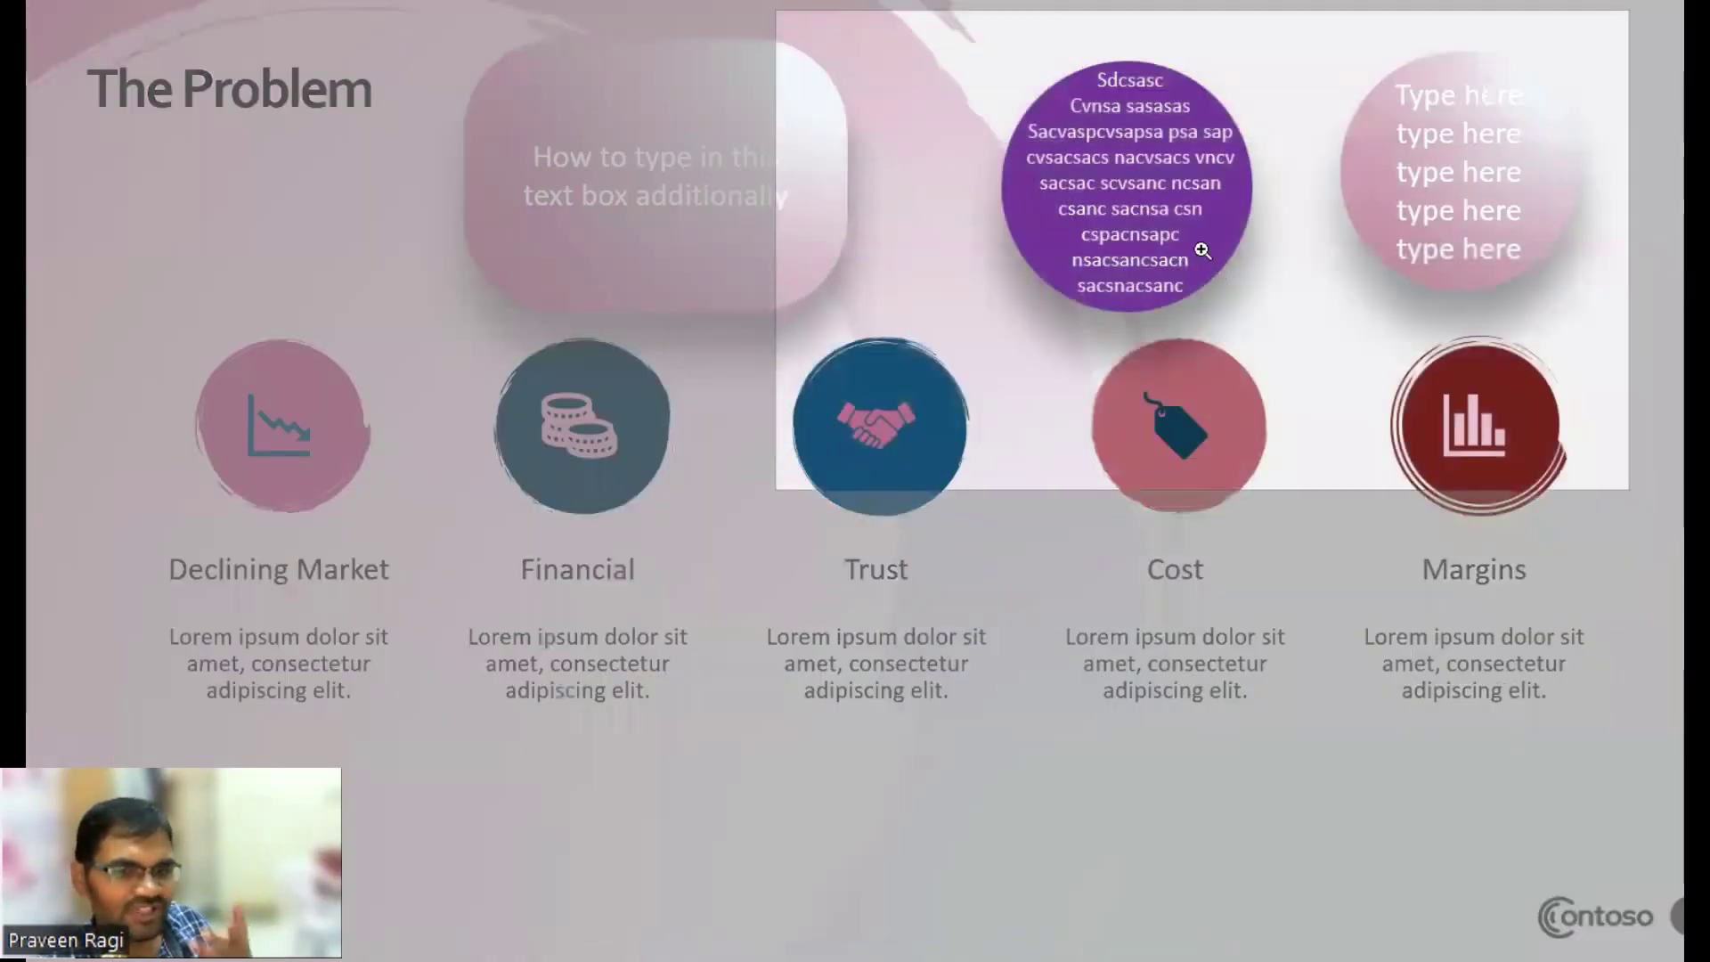
left_click(1193, 251)
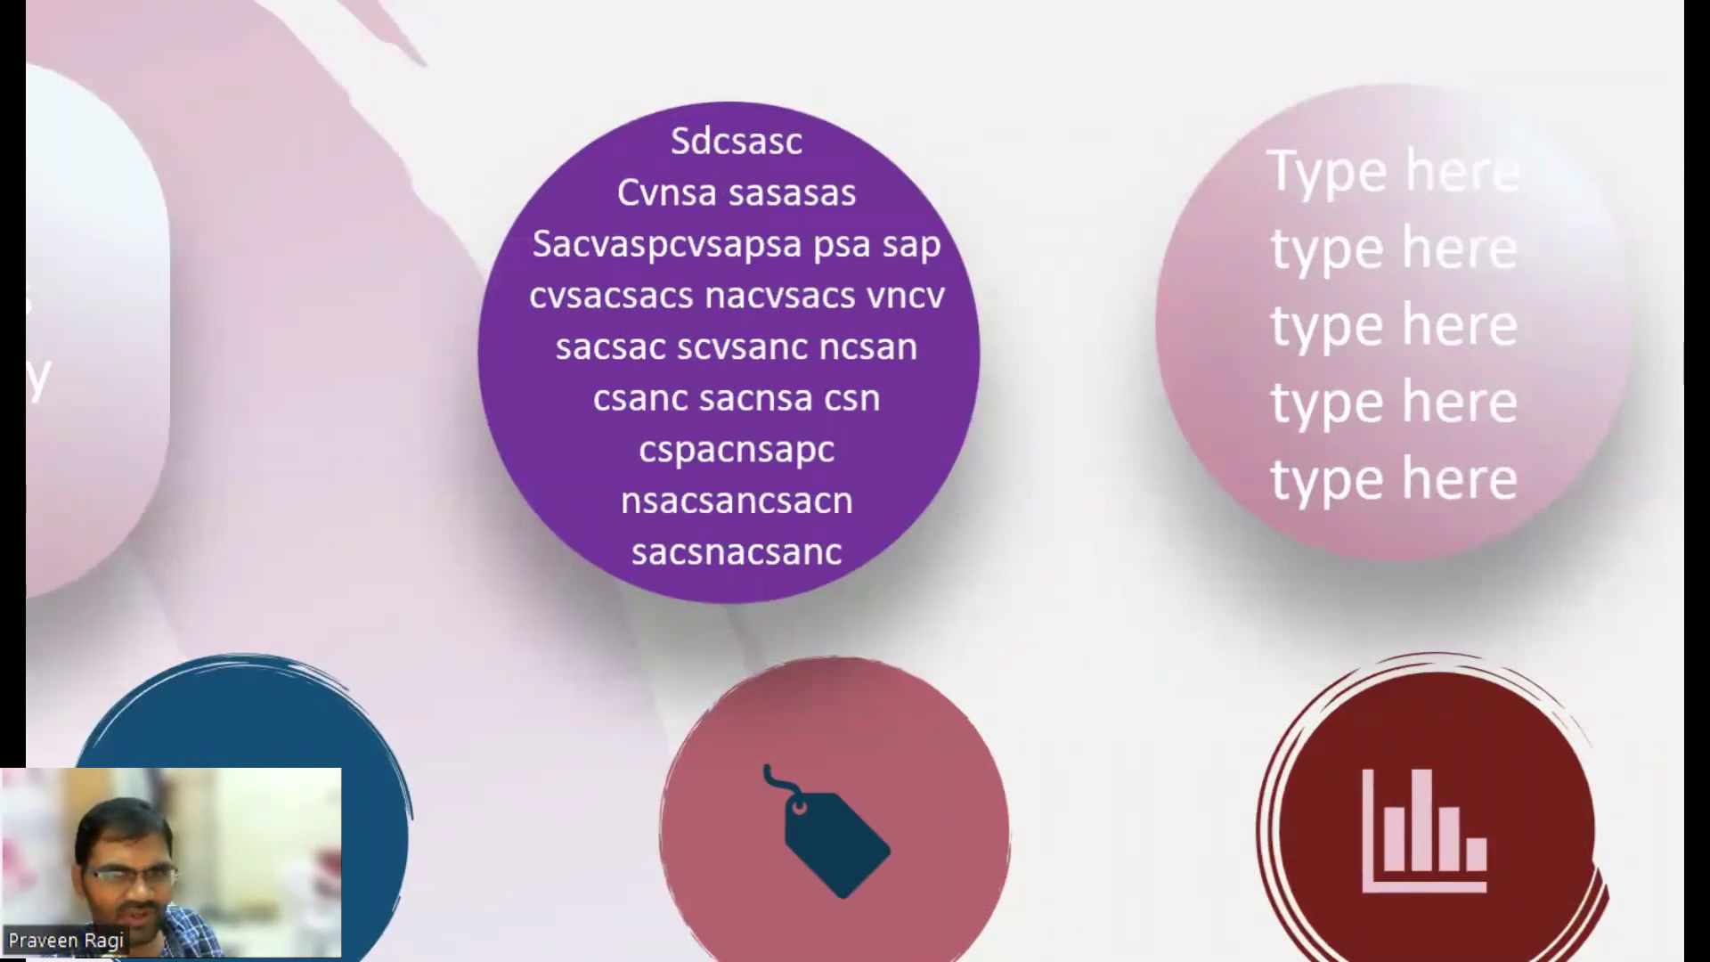
key("Escape")
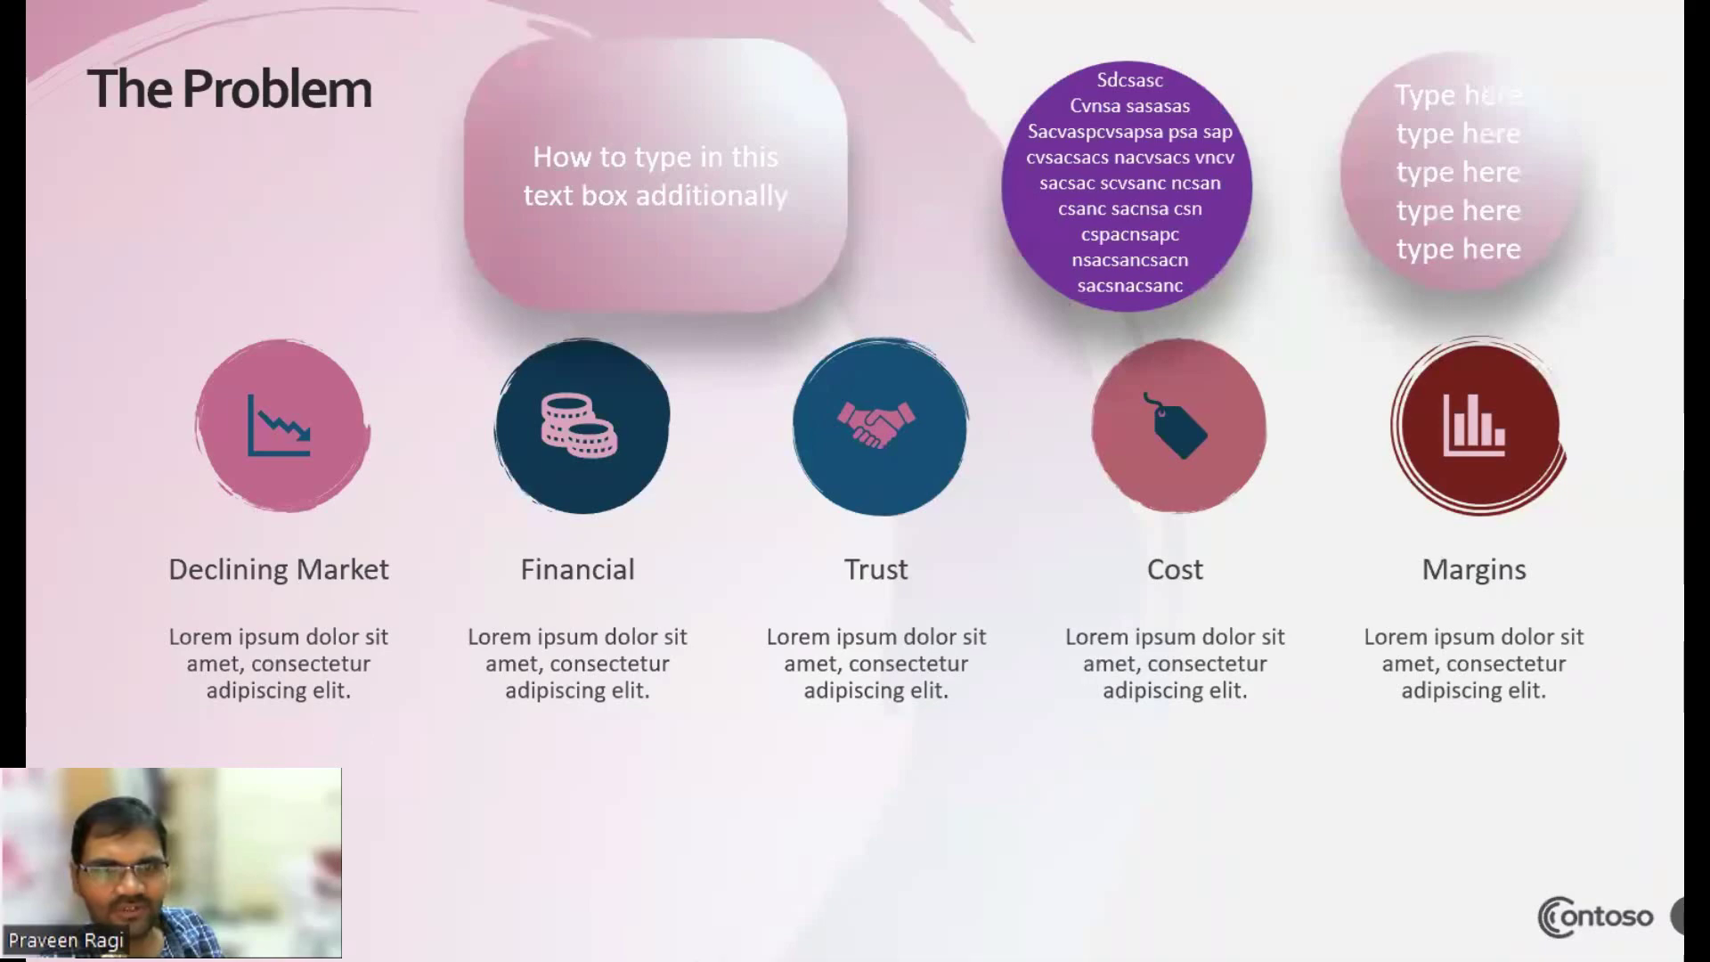
End the slide show, check the purple circle in editing view, and switch to the Word topic list
key("Escape")
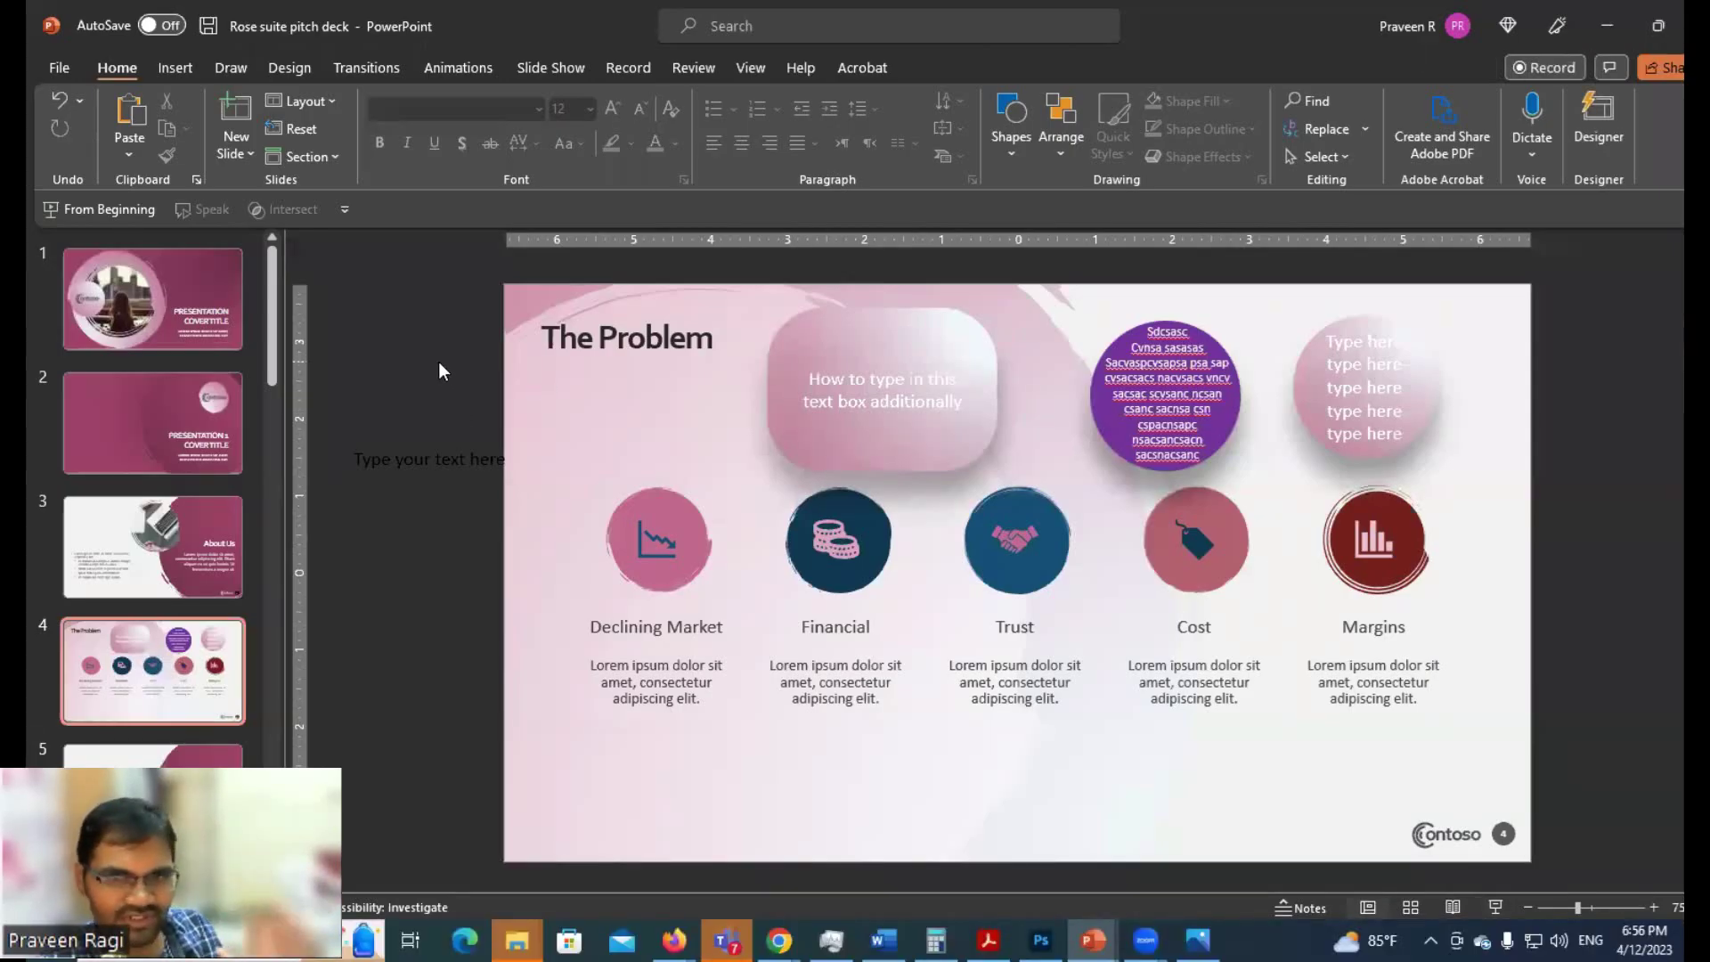
key("alt")
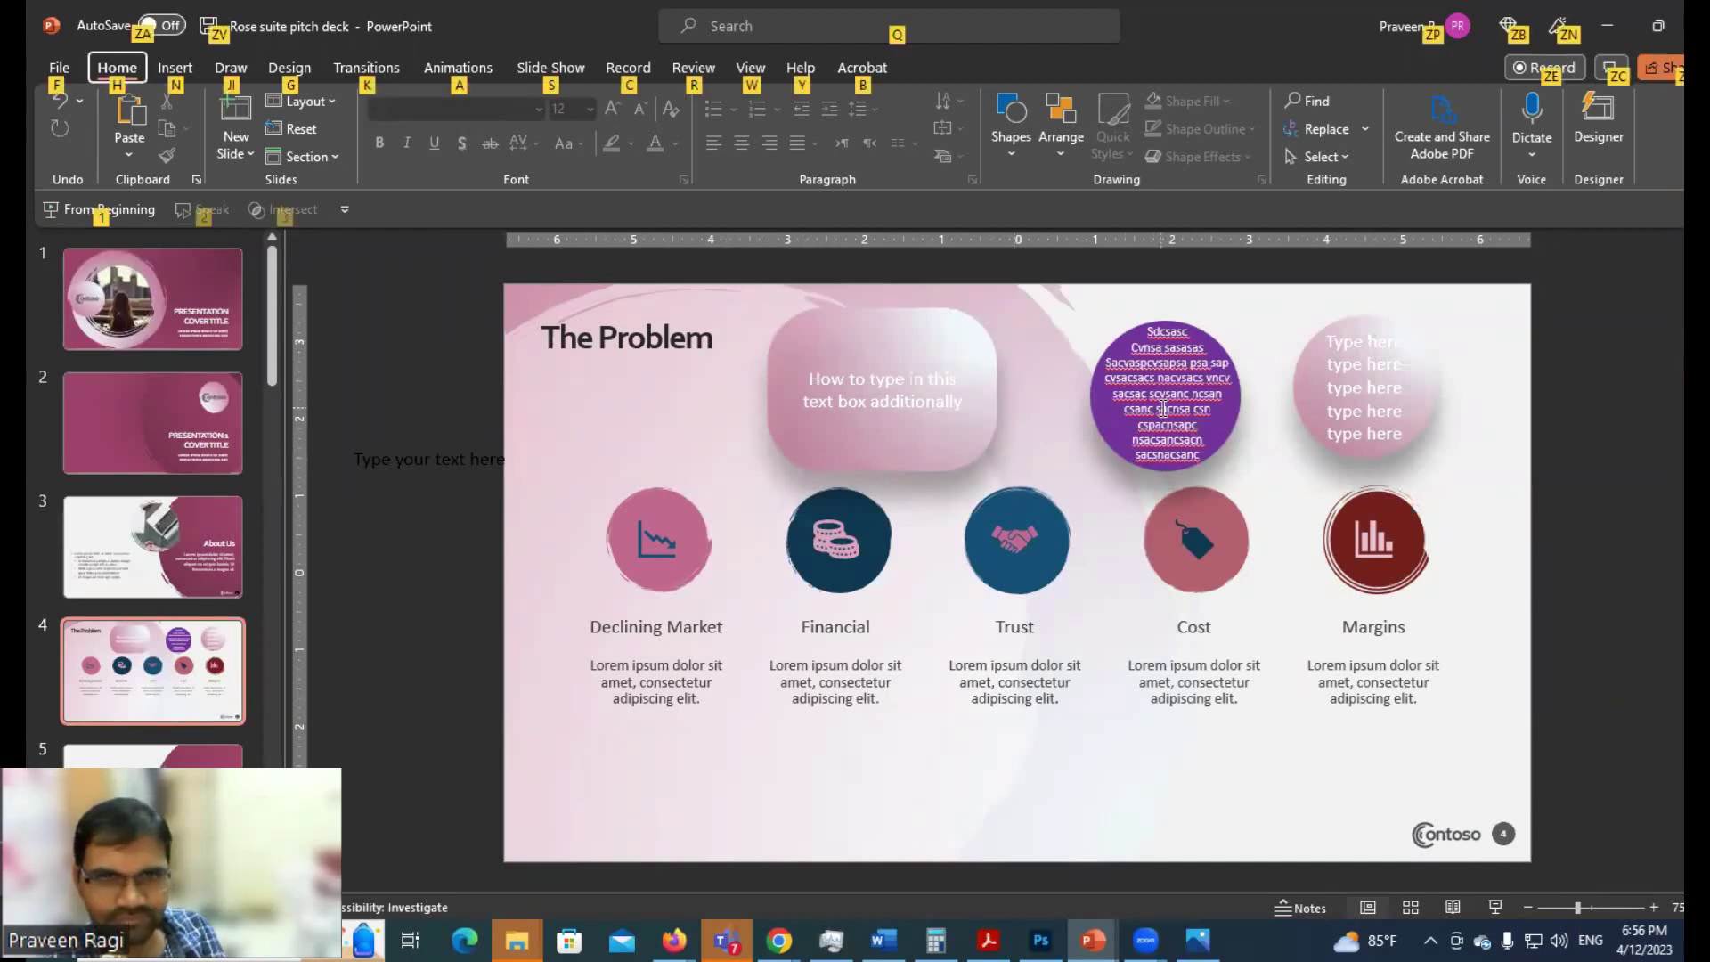
left_click(1163, 409)
left_click(1262, 420)
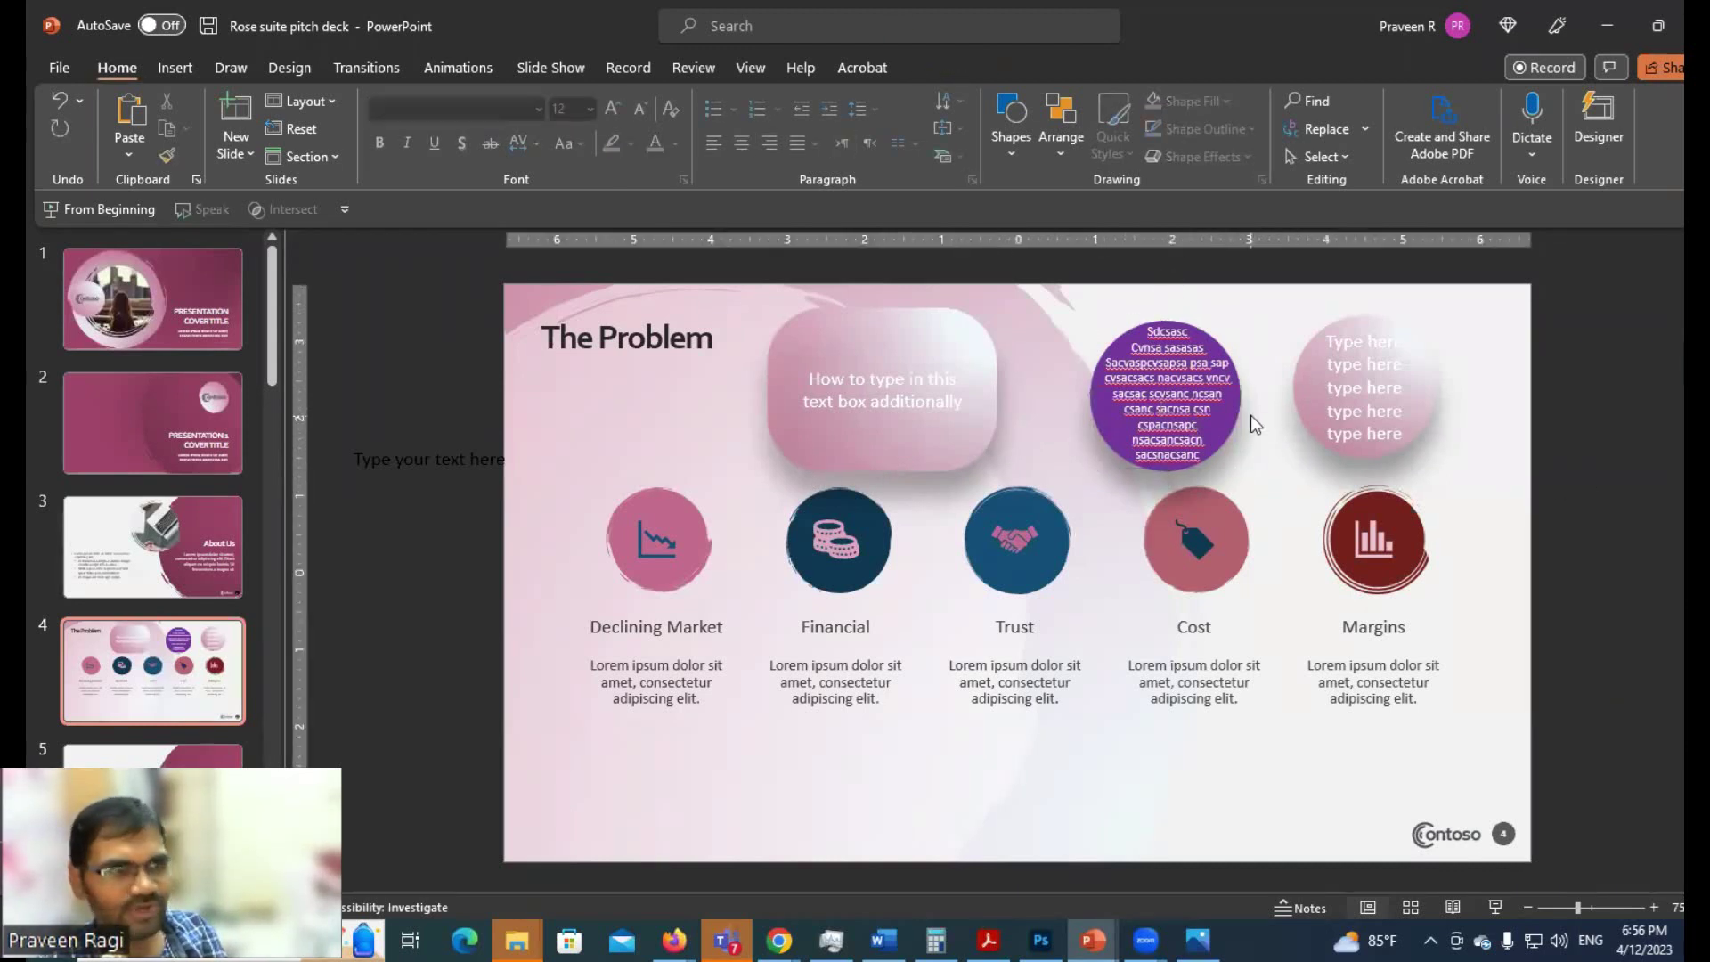
key("alt+Tab")
key("alt+Tab")
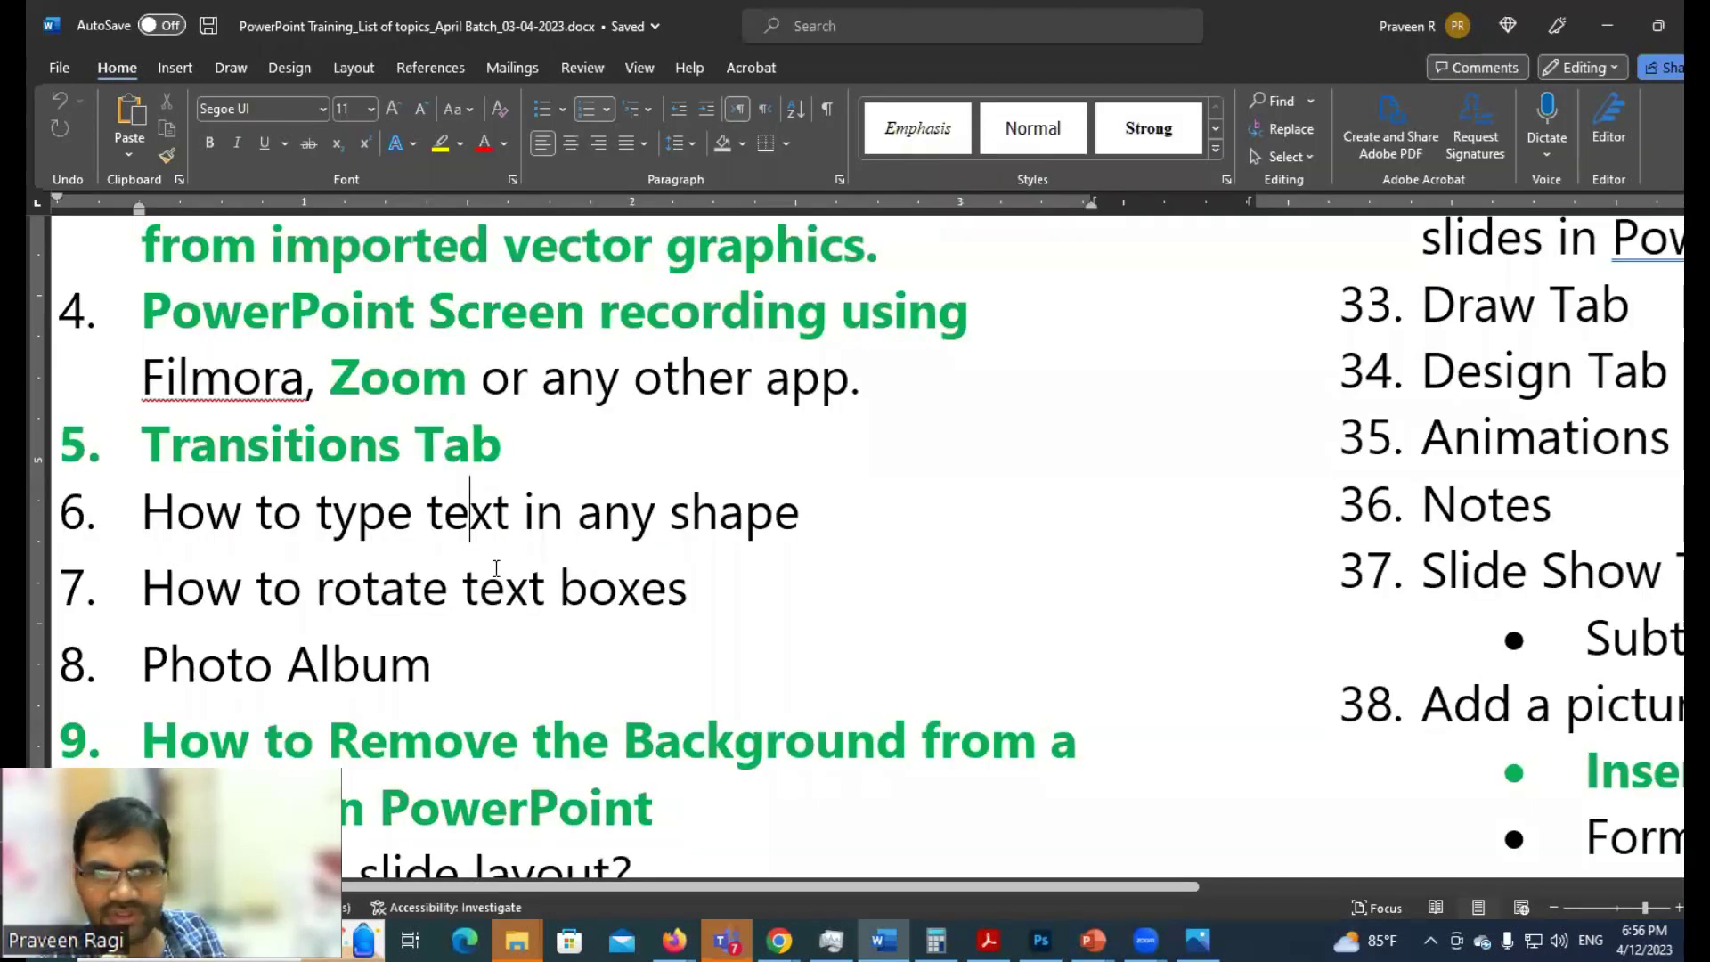
Make topic 6 'How to type text in any shape' bold and green
triple_click(502, 541)
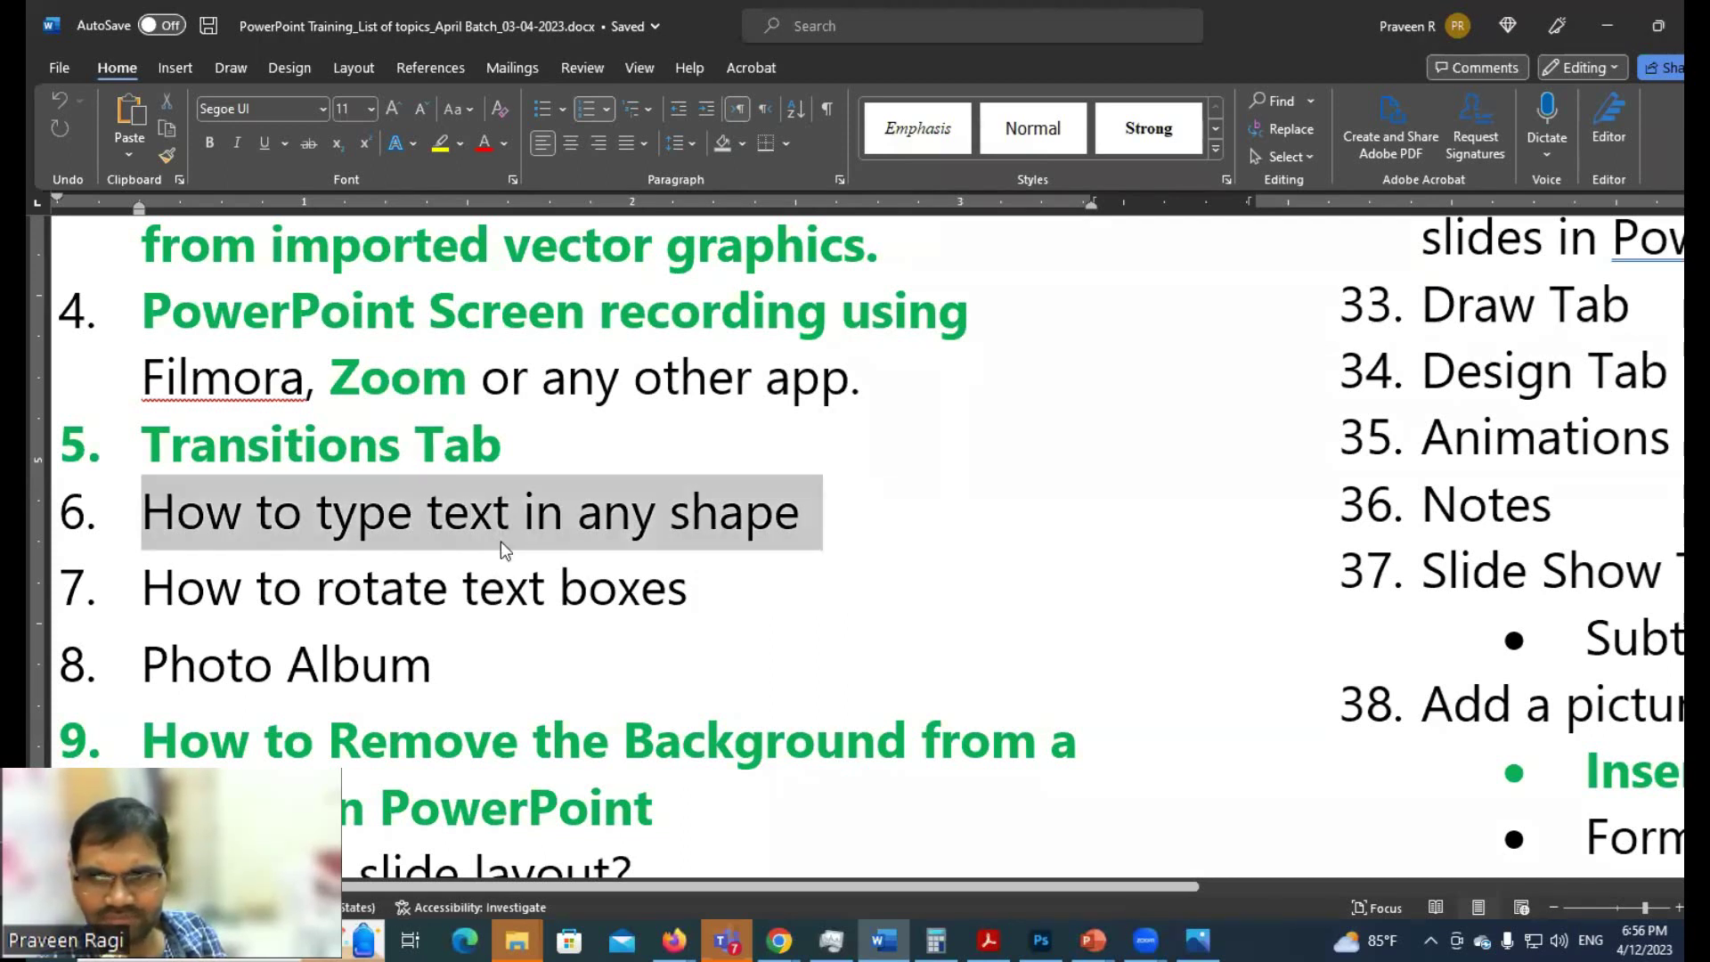
key("ctrl+b")
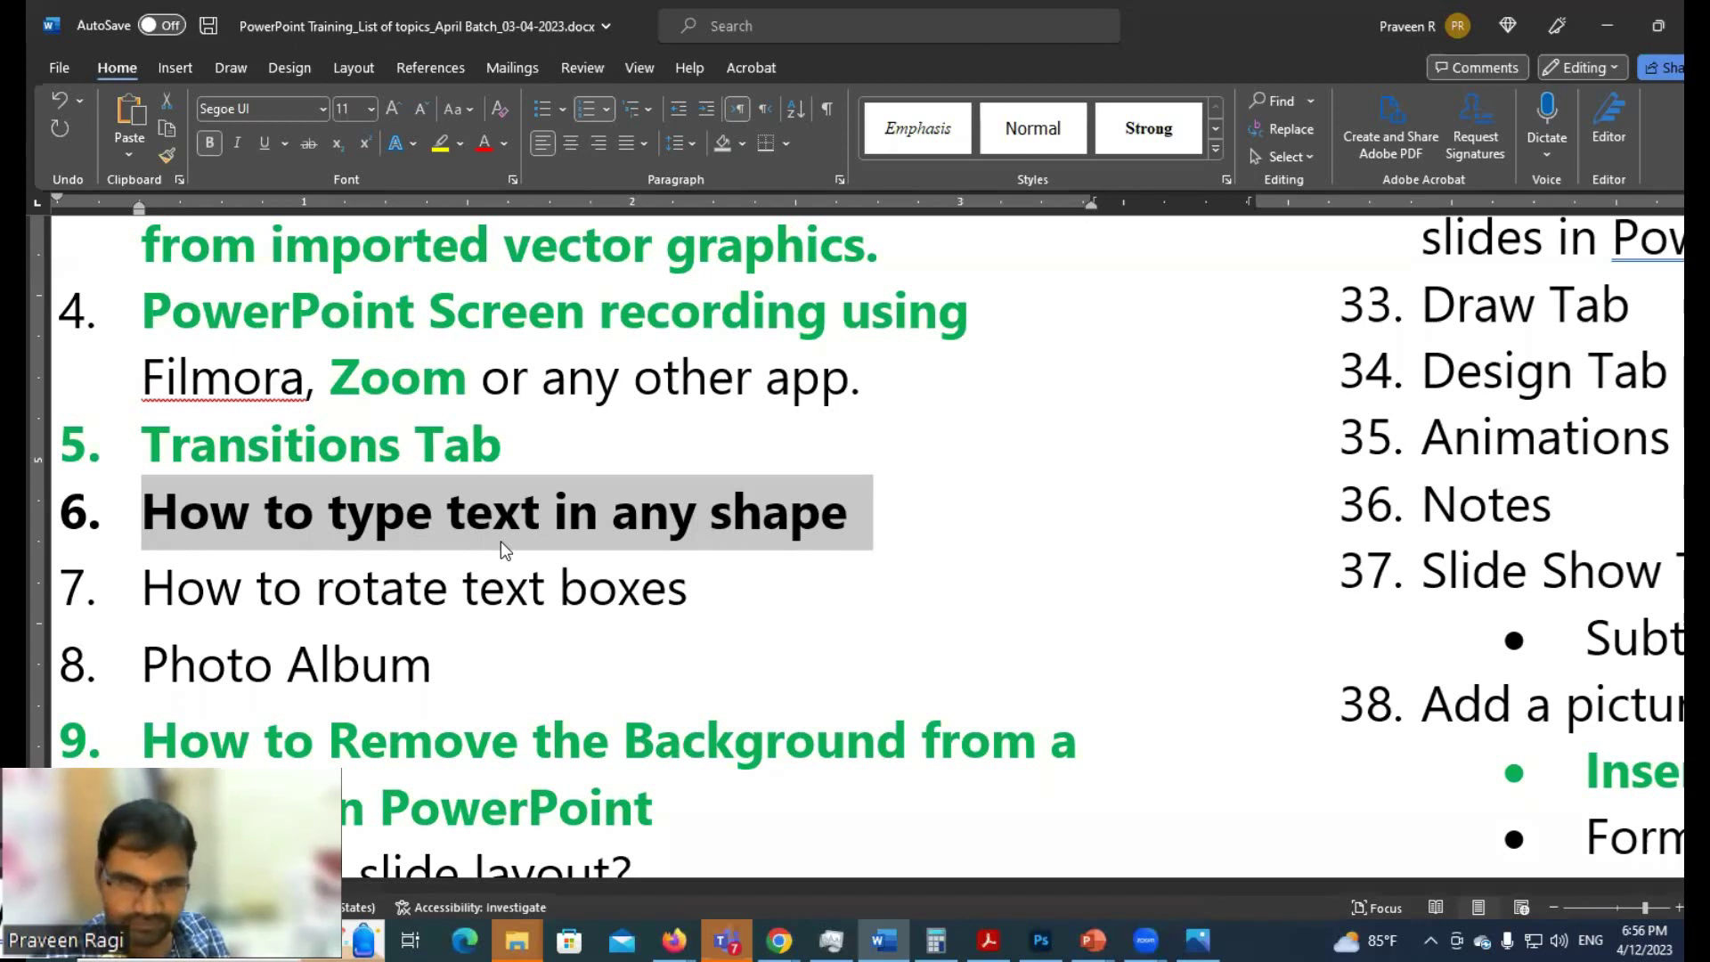
left_click(505, 141)
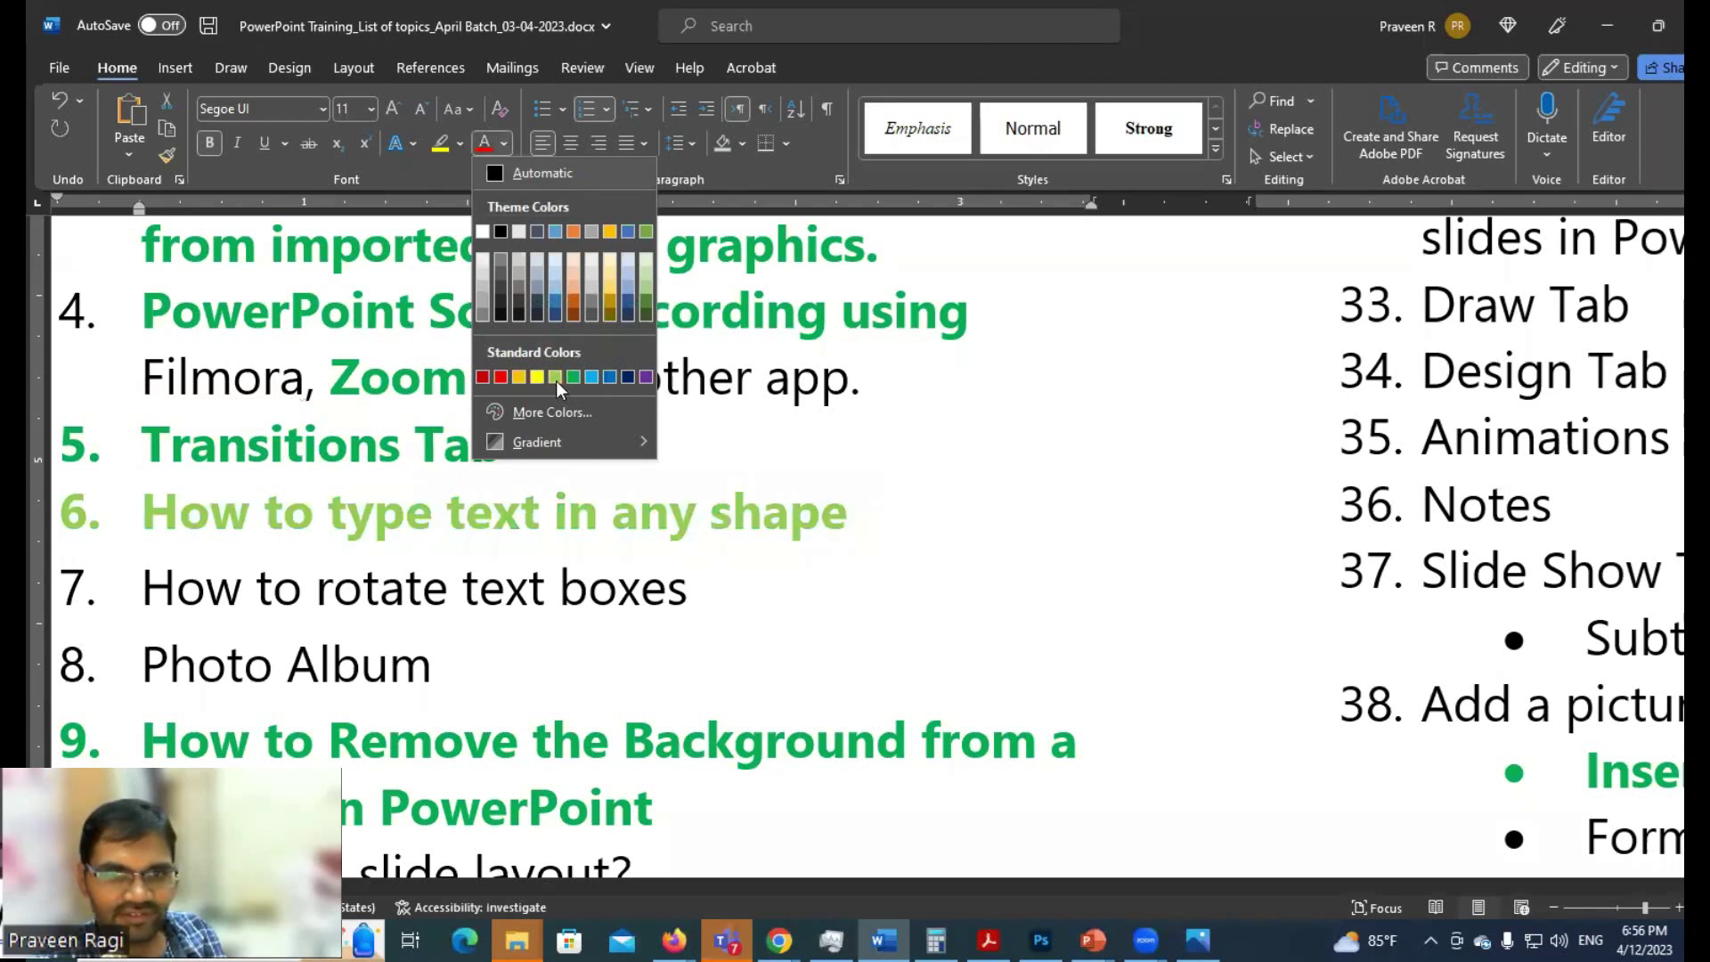
left_click(597, 524)
Deselect the line and switch back to the Rose suite pitch deck in PowerPoint
left_click(601, 524)
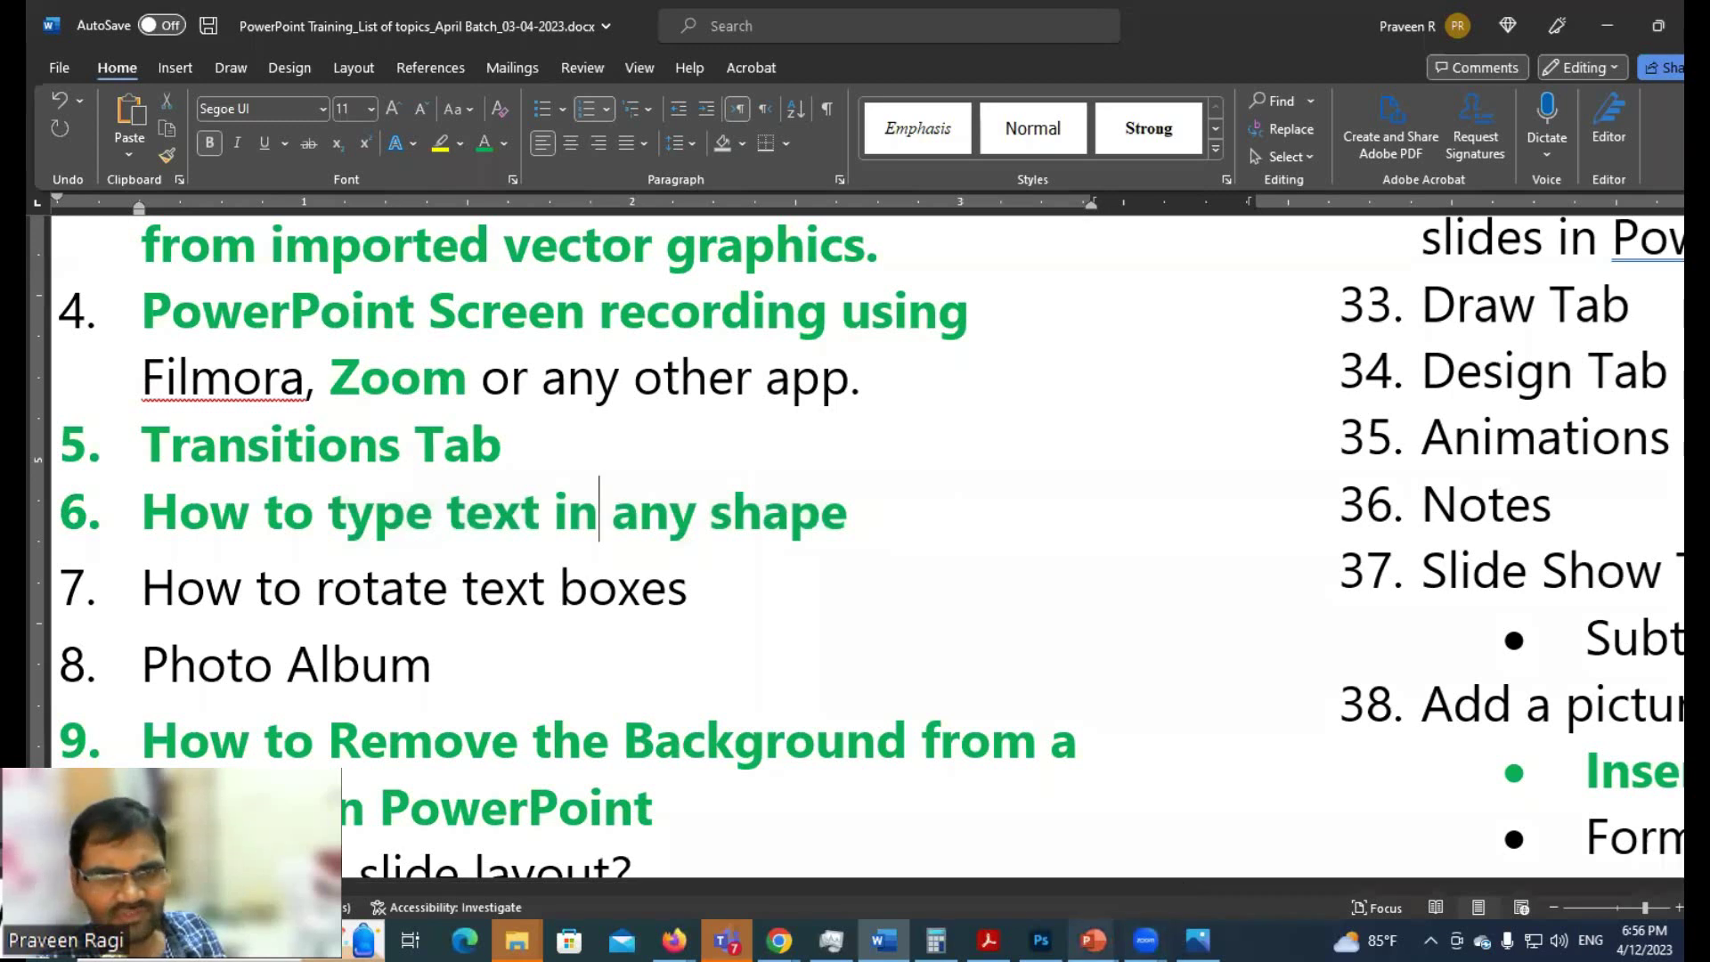
left_click(1092, 939)
left_click(1354, 862)
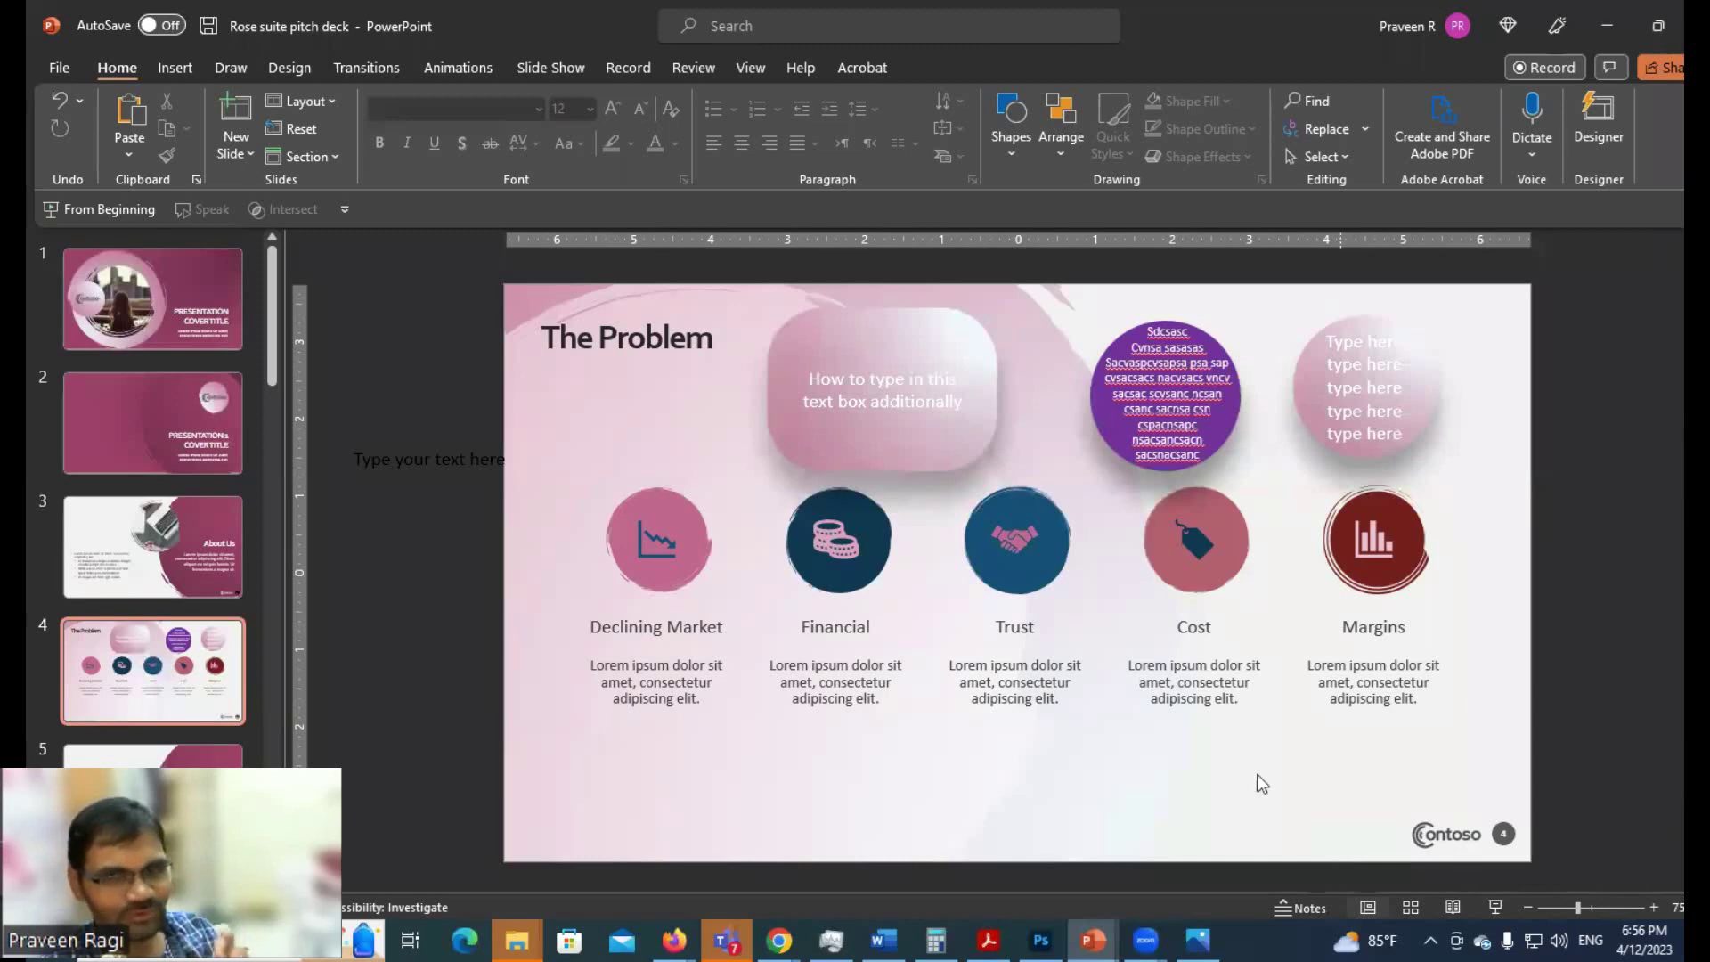
Run slide 4's show magnified on the purple circle, end it, and open the File backstage
left_click(1497, 908)
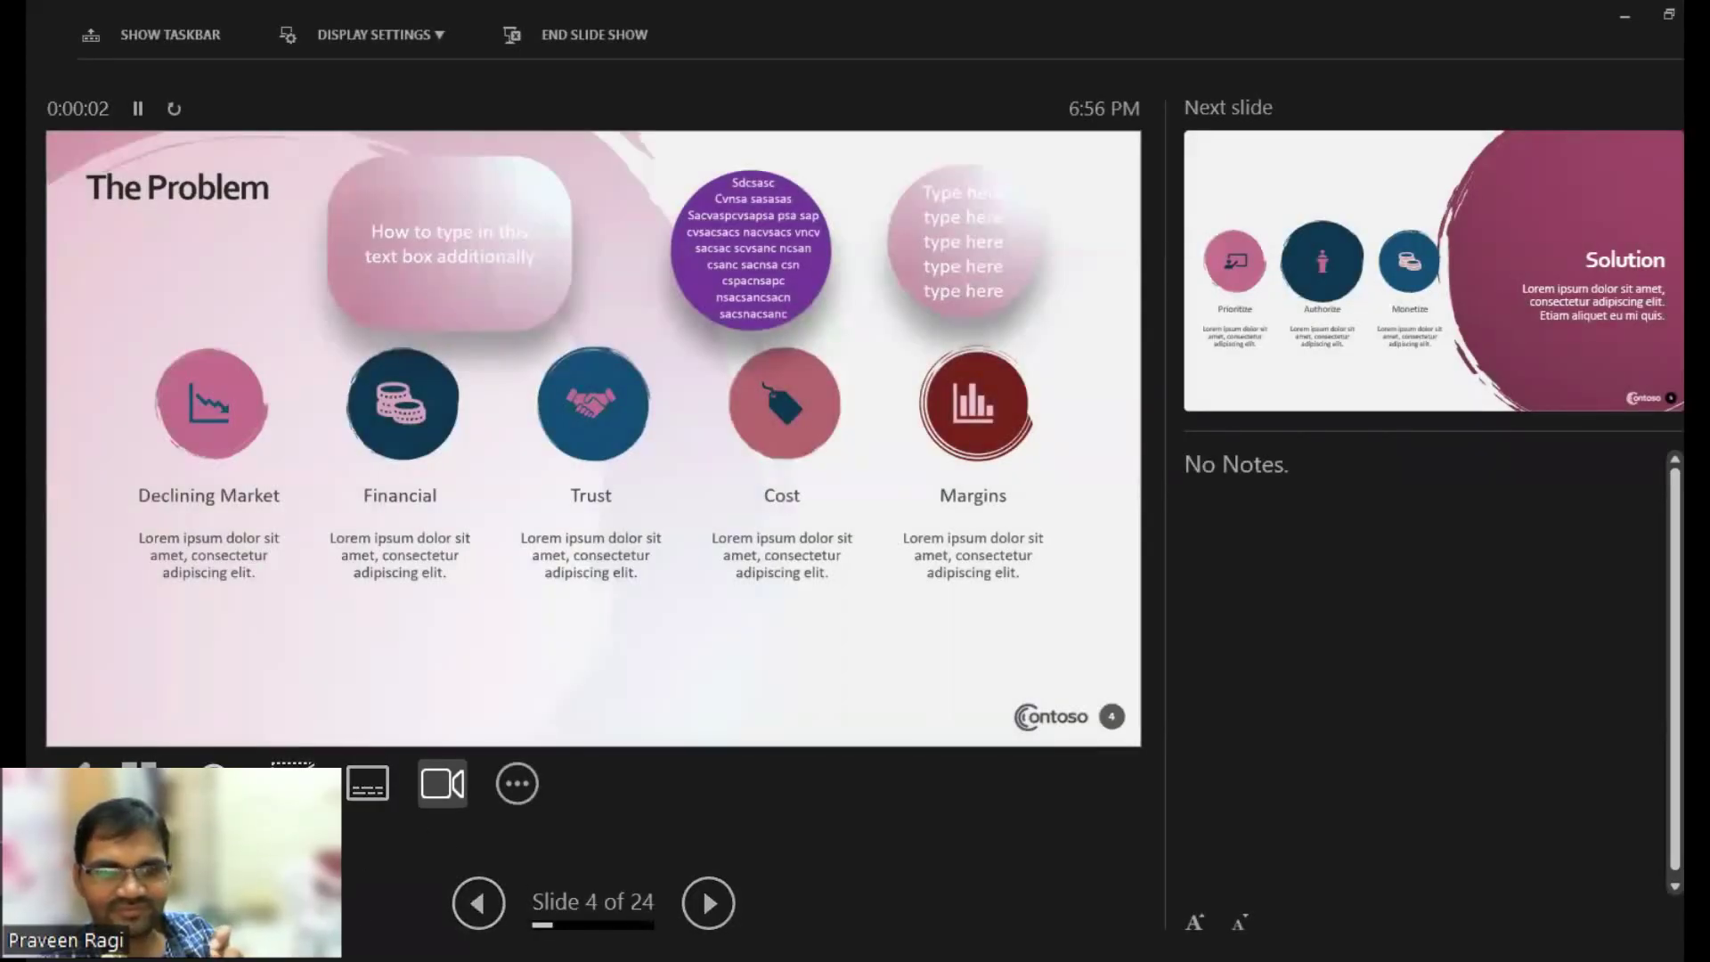
left_click(648, 410)
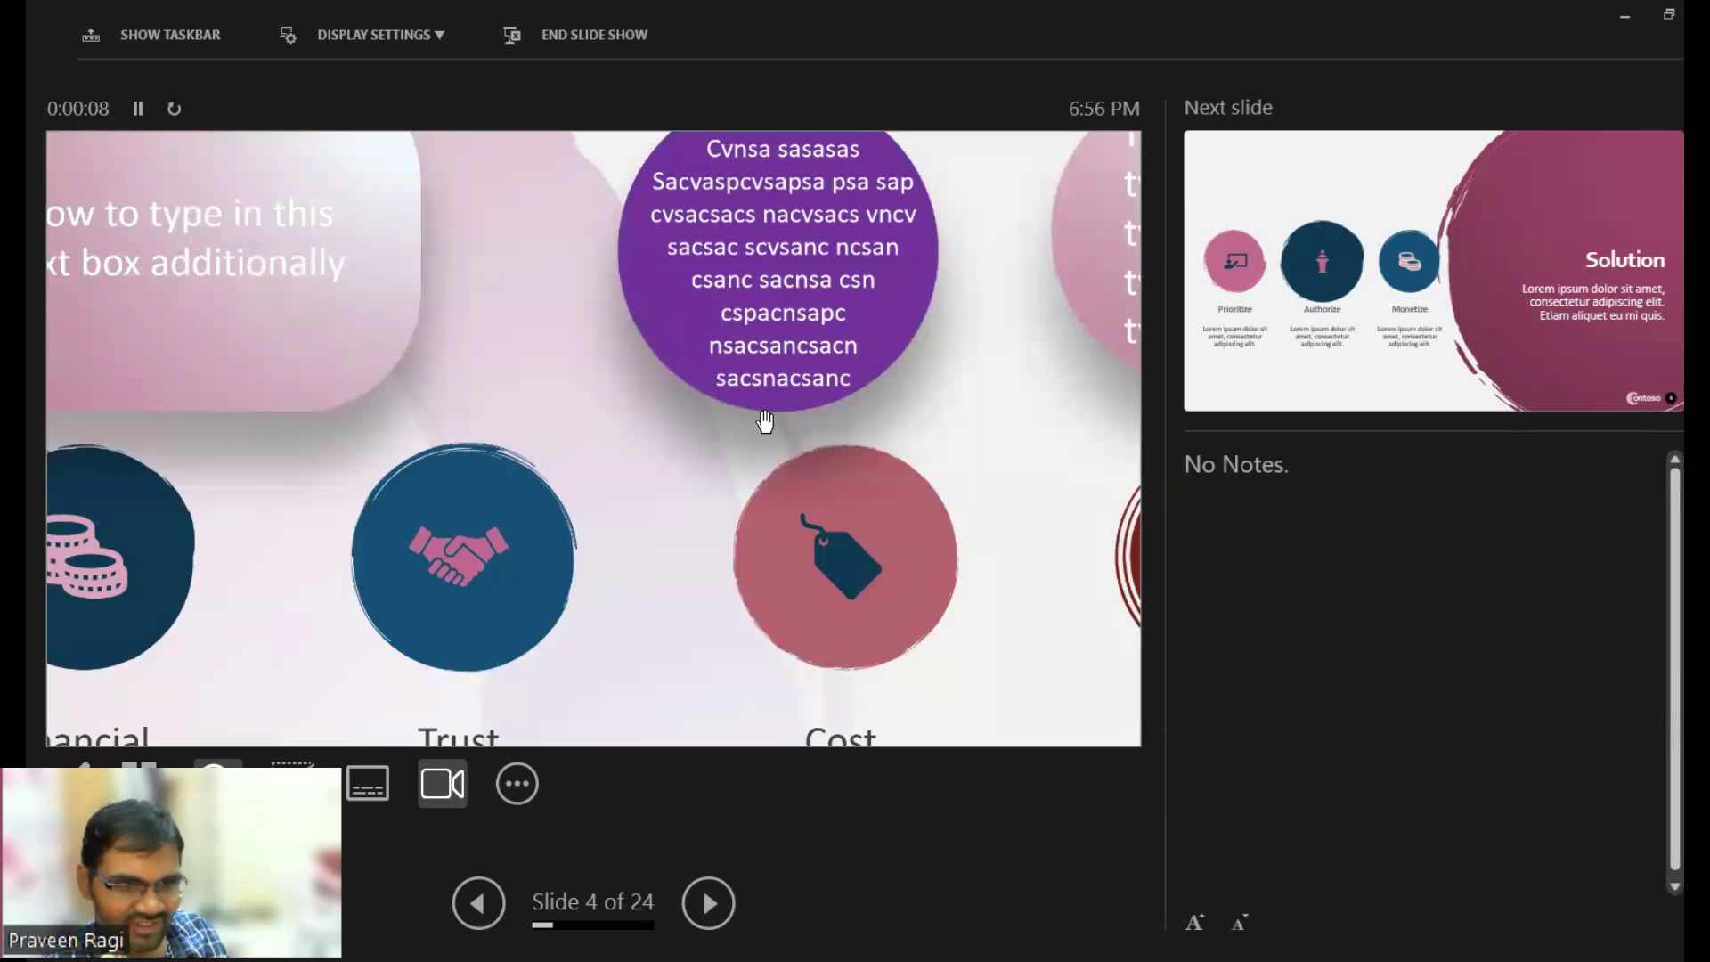
left_click_drag(729, 389, 656, 380)
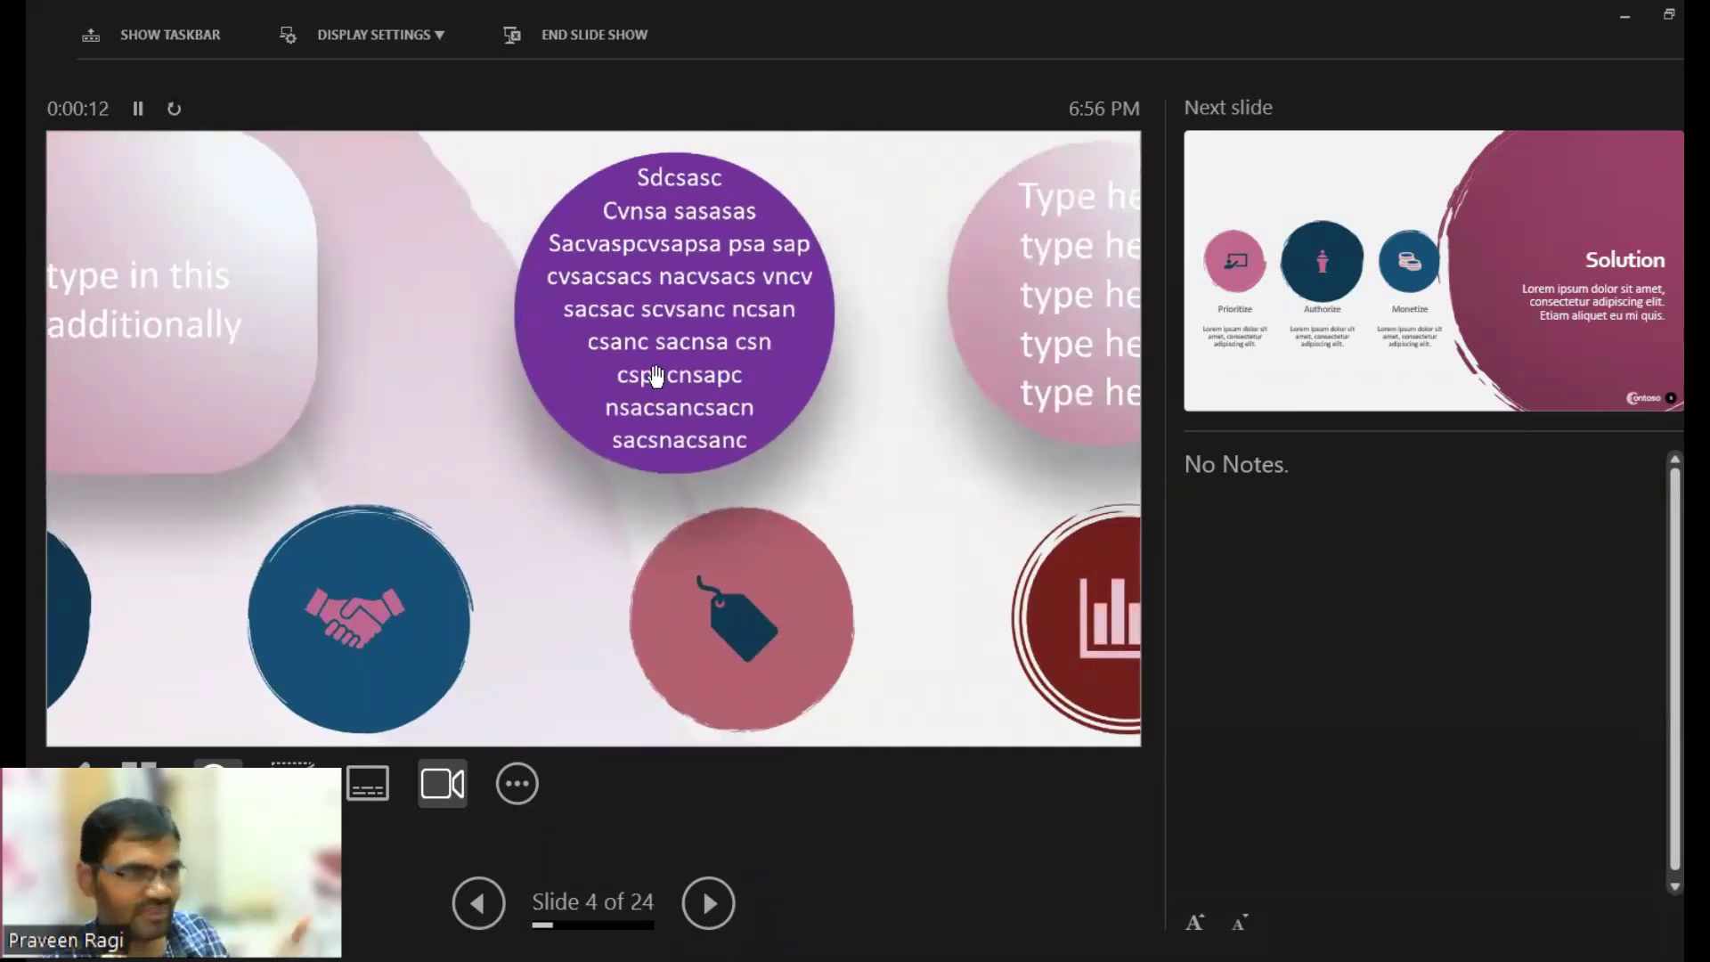
key("Escape")
key("Escape")
left_click(60, 73)
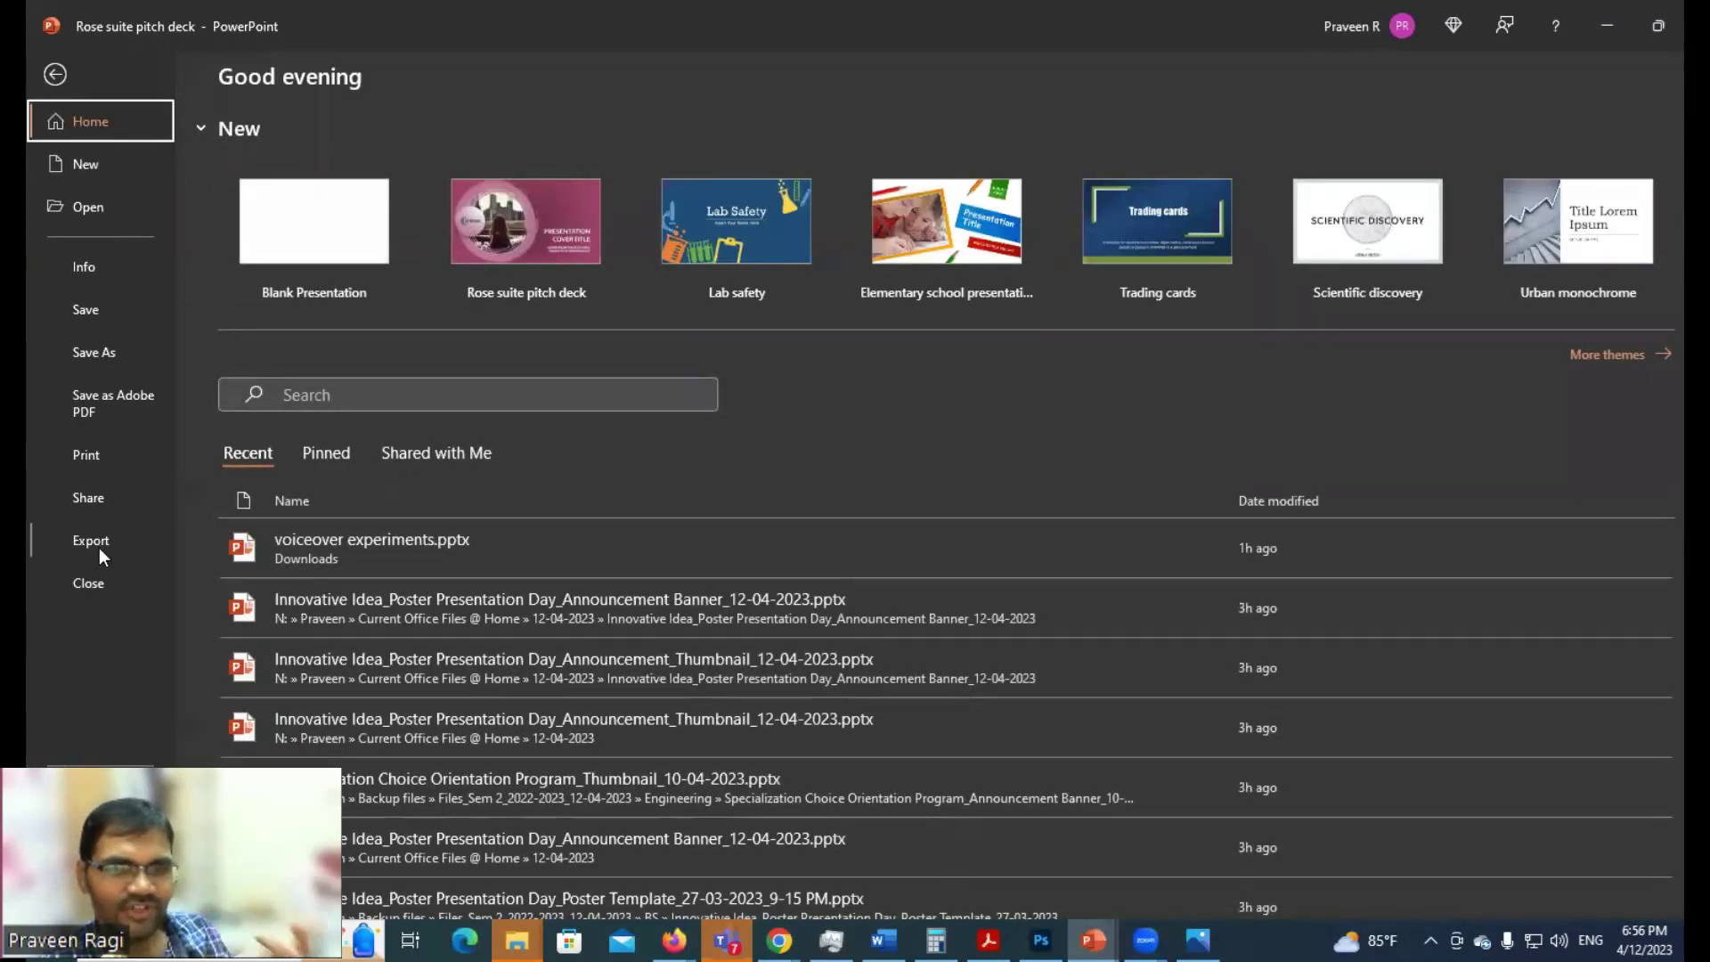
Review the Create a Video export settings (Full HD 1080p, 05.00 seconds per slide), then return to slide 4
left_click(99, 548)
left_click(312, 270)
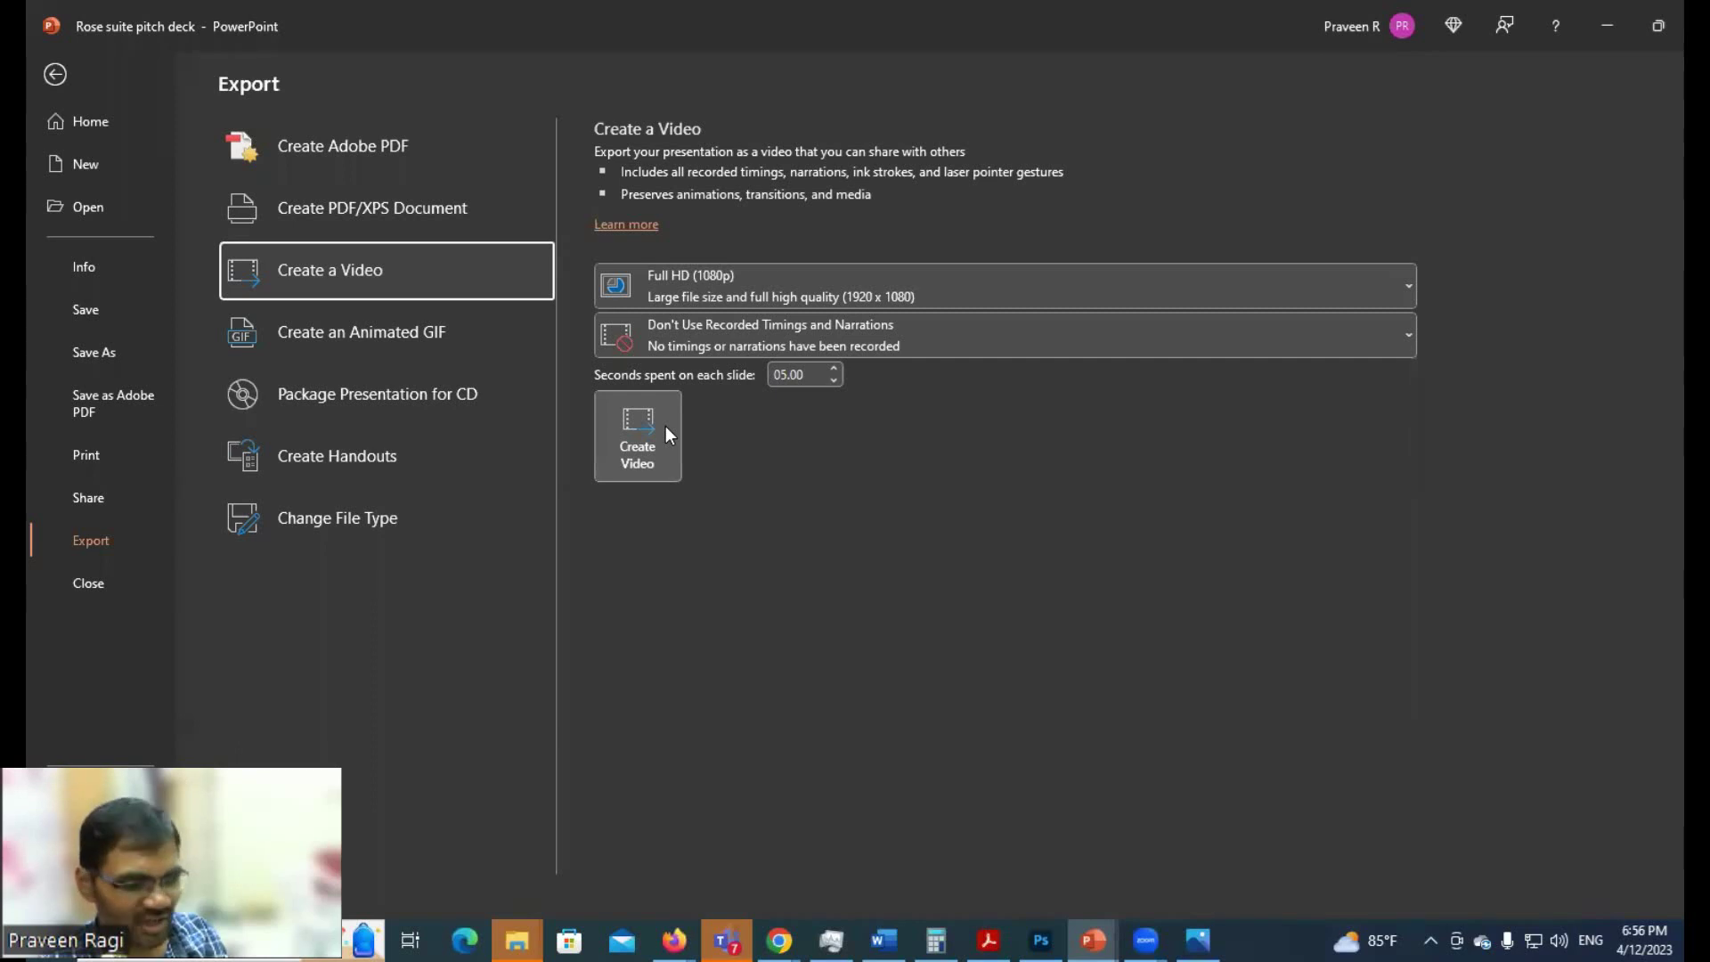
left_click(668, 434)
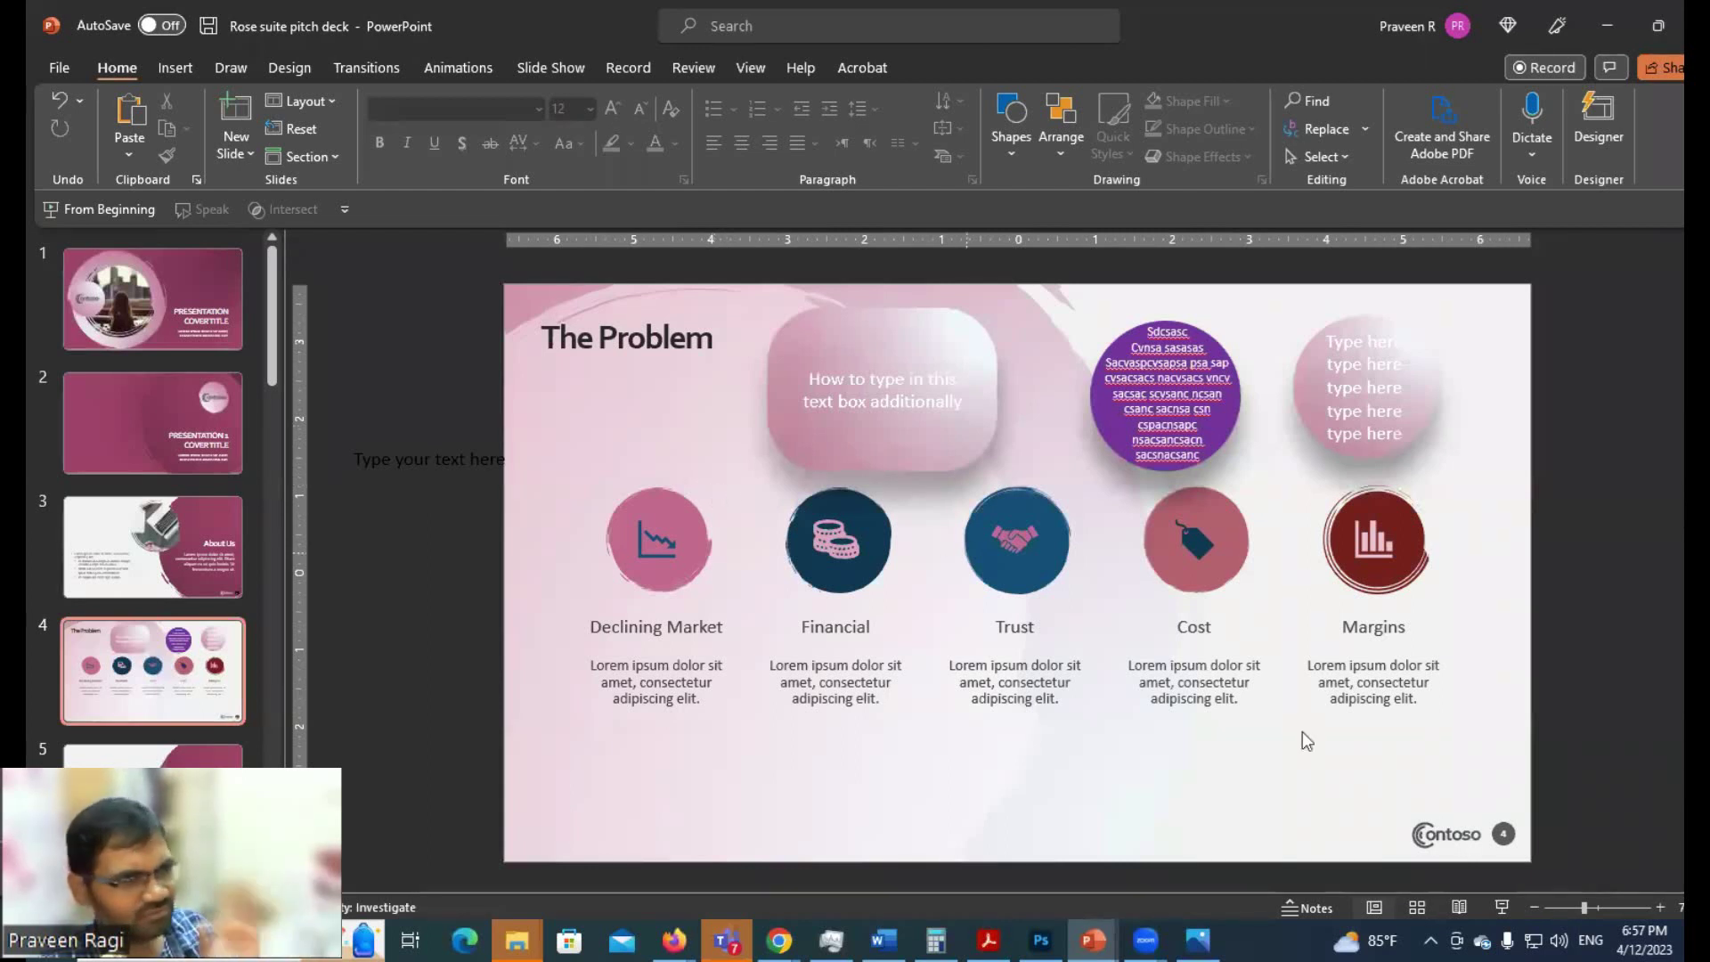
Start the show on slide 4, magnify the Trust and Cost circles, and pan to the whole purple circle
left_click(1502, 907)
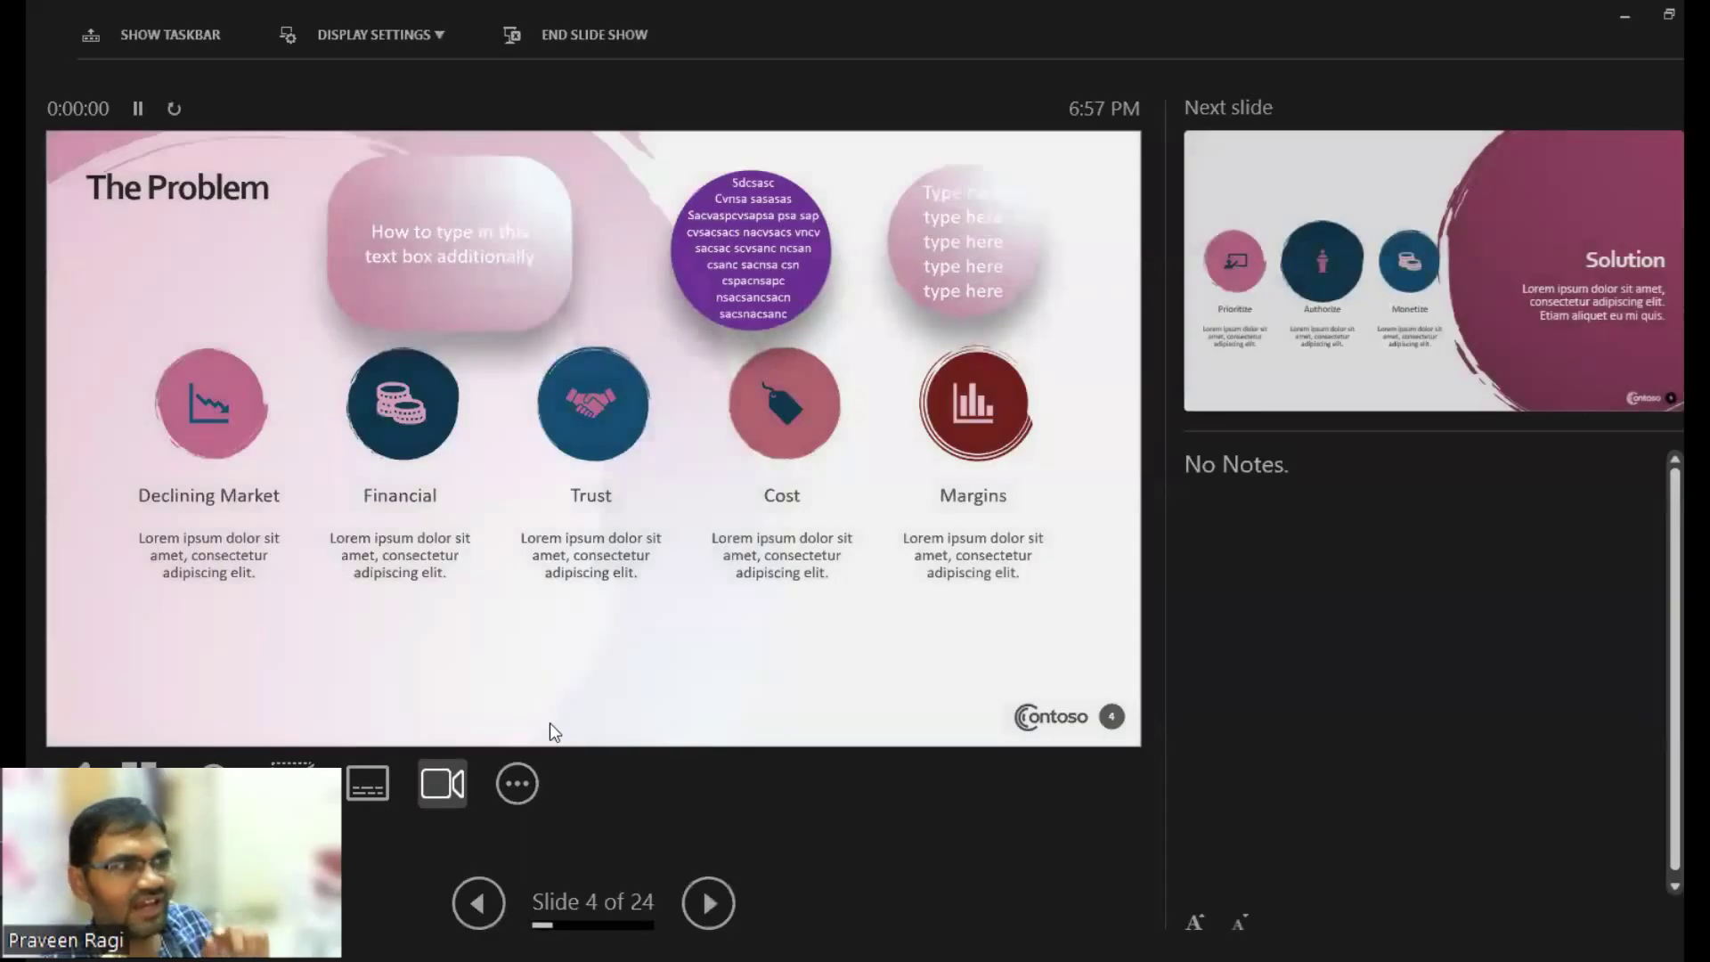
left_click(218, 772)
left_click(717, 382)
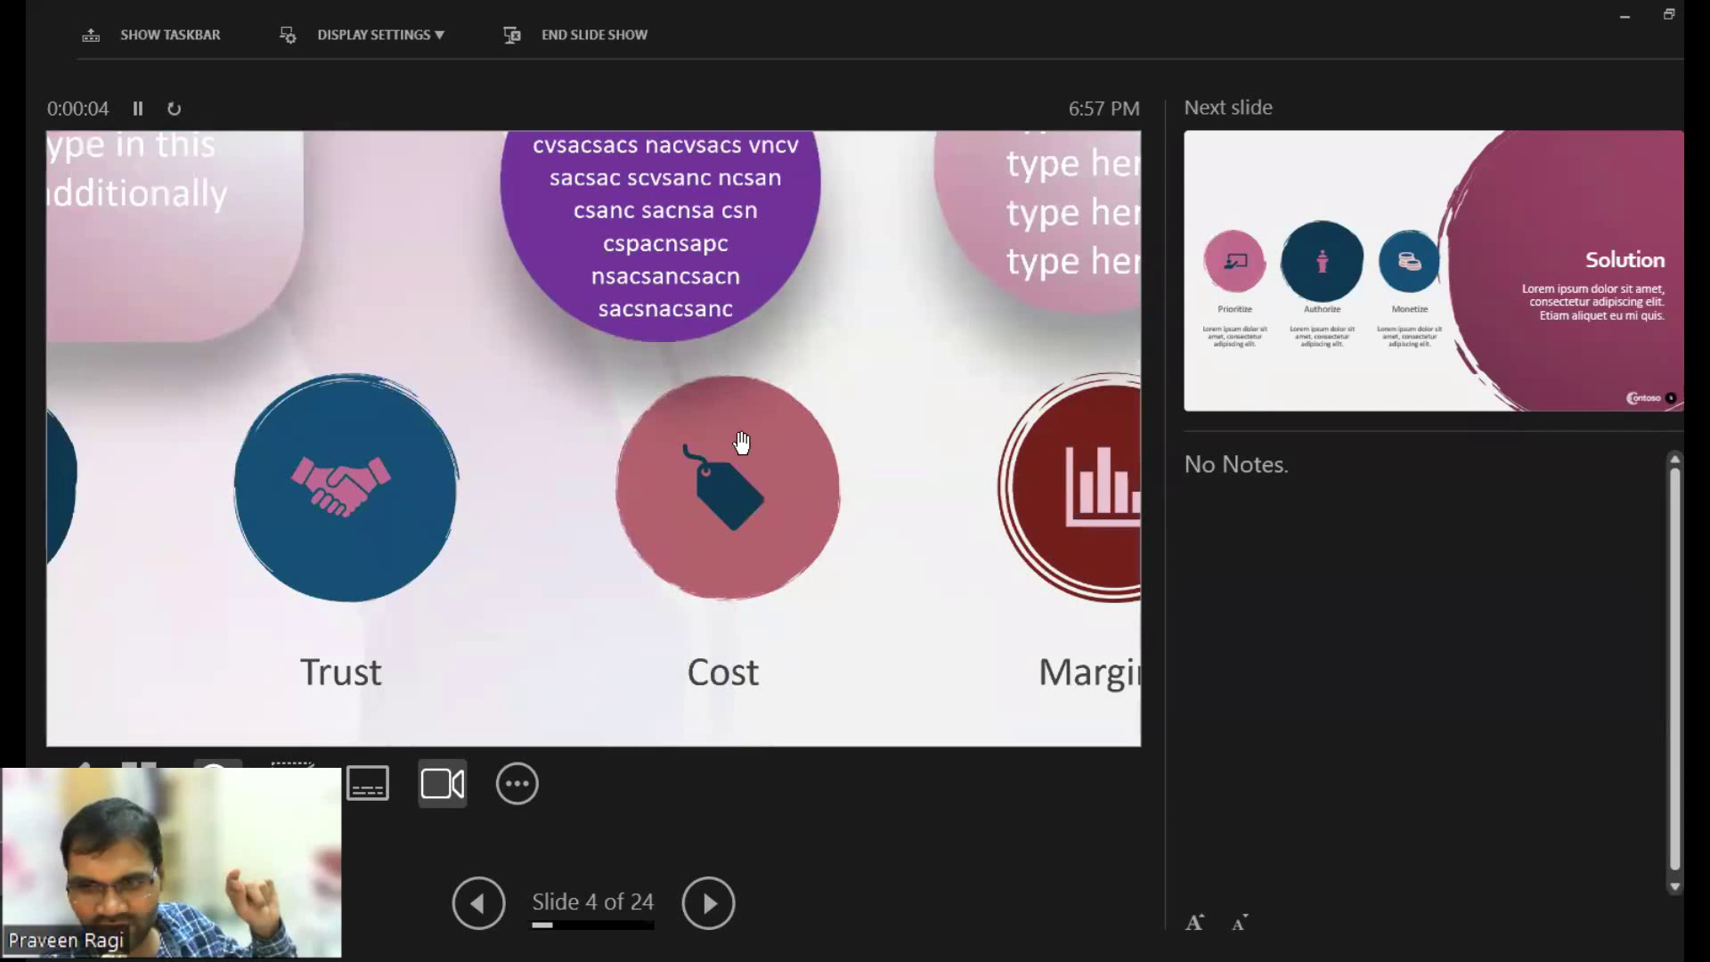
left_click_drag(766, 286, 796, 454)
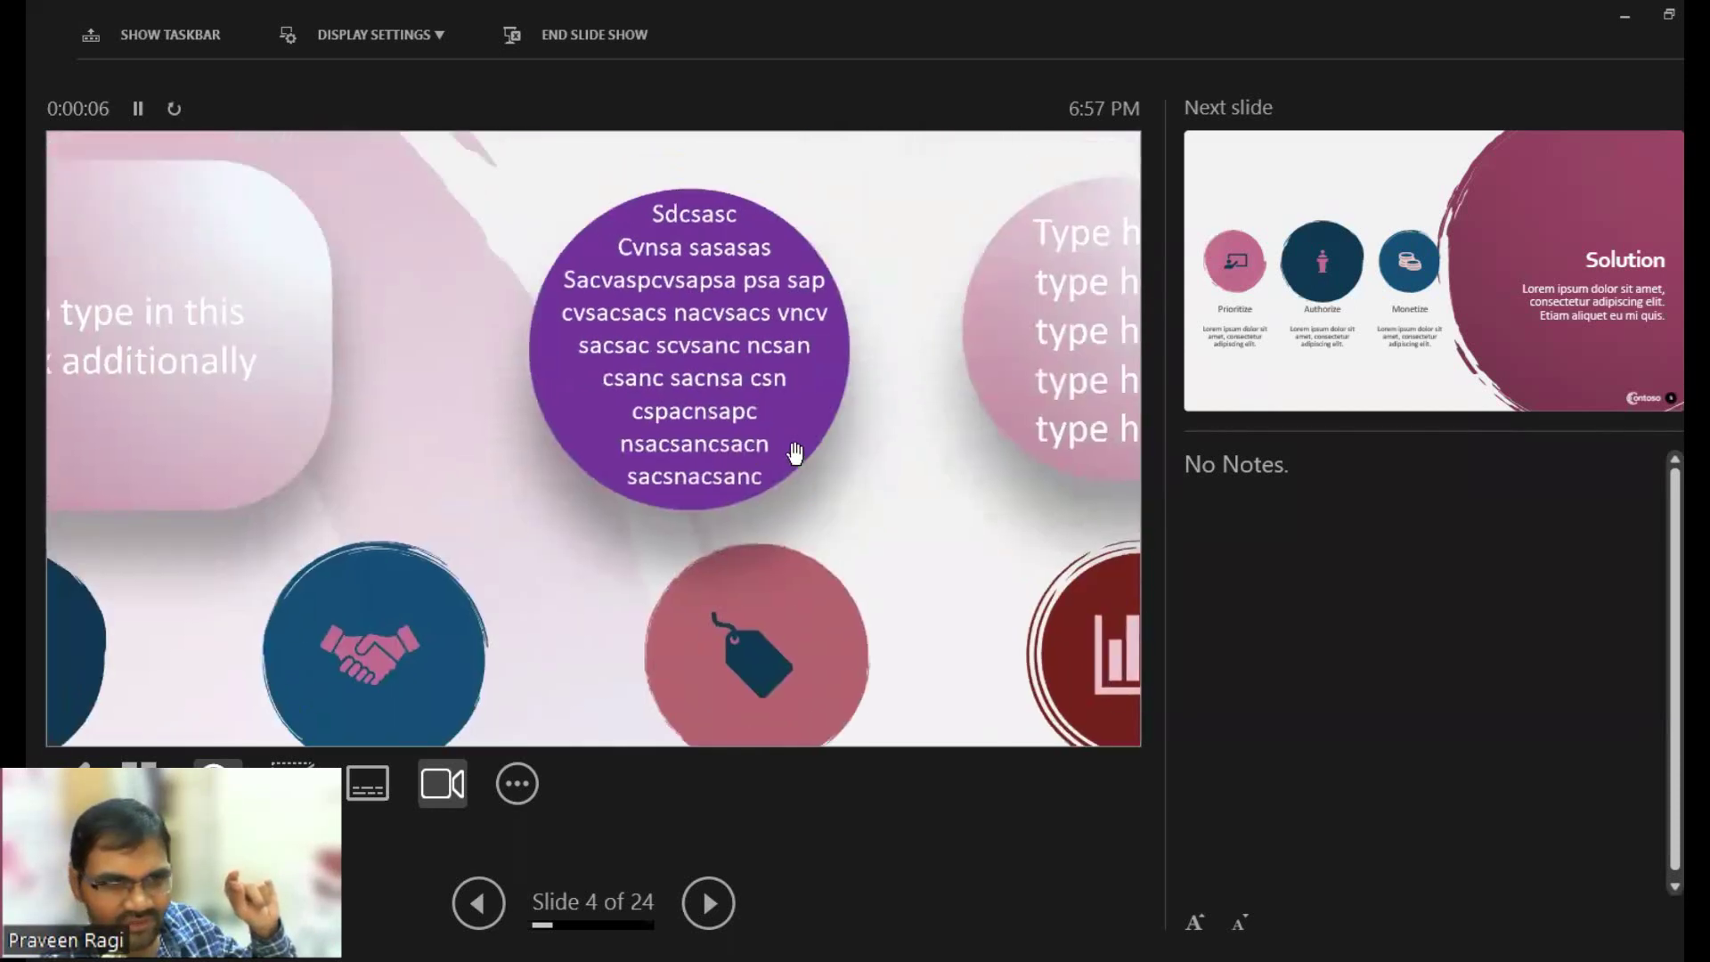